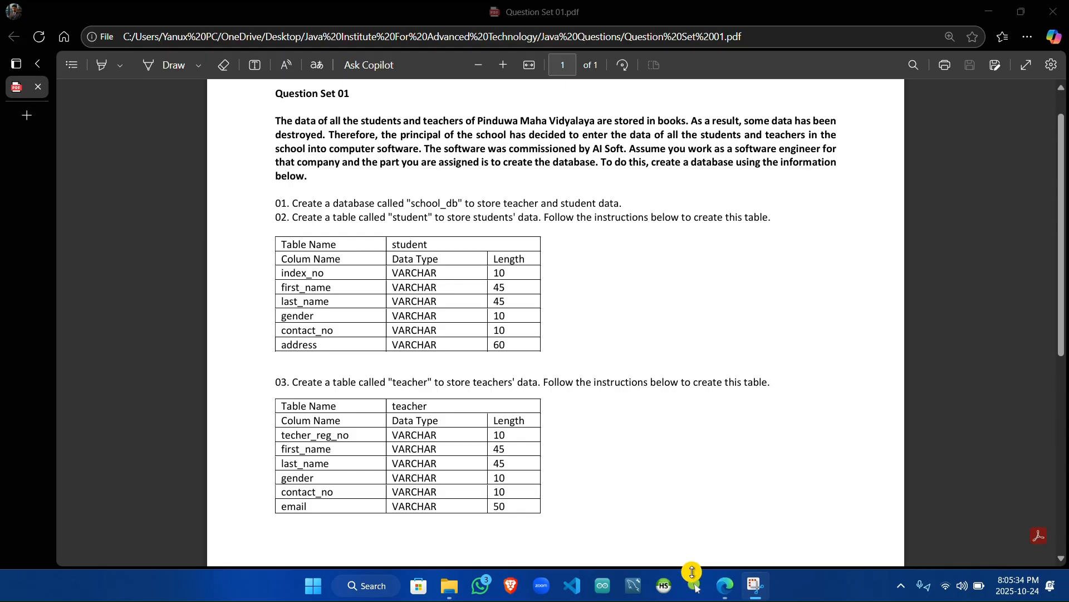
Step: Launch HeidiSQL and open the MySQL08 session as root, entering the account password
left_click(664, 586)
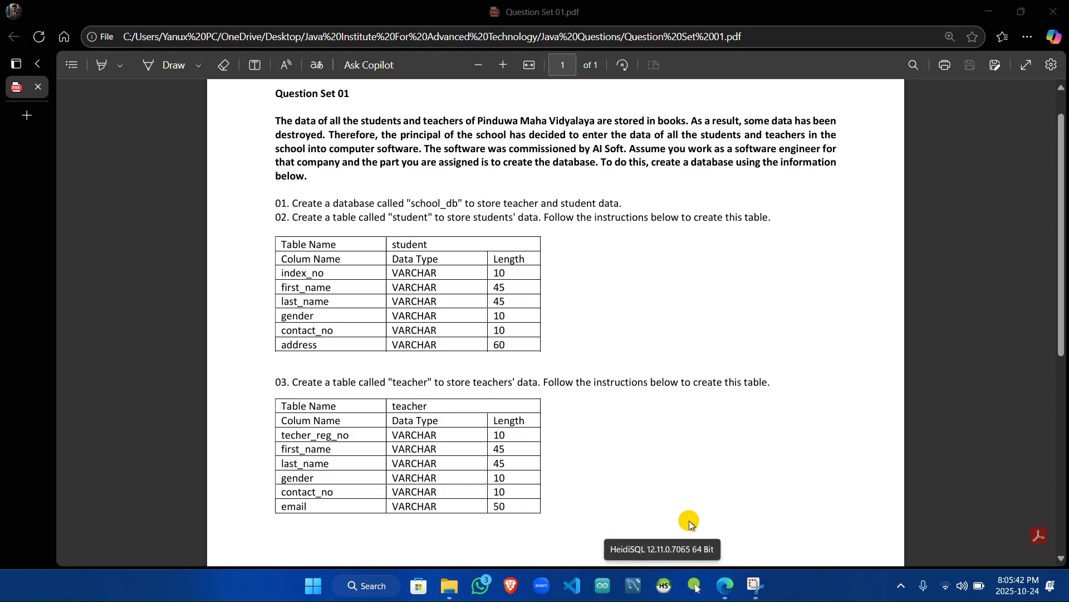
left_click(670, 594)
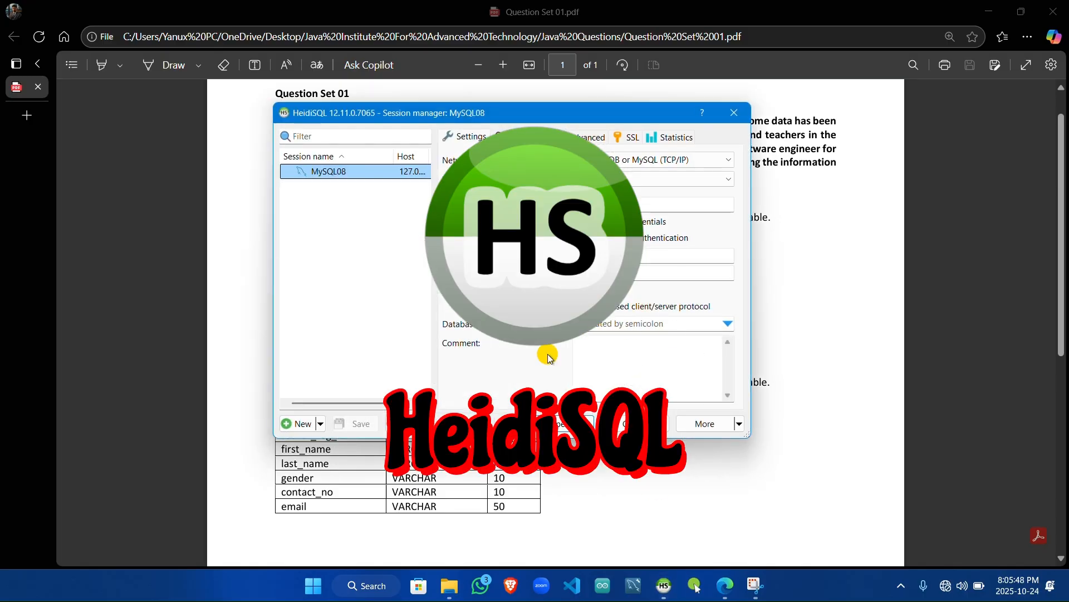
left_click(621, 271)
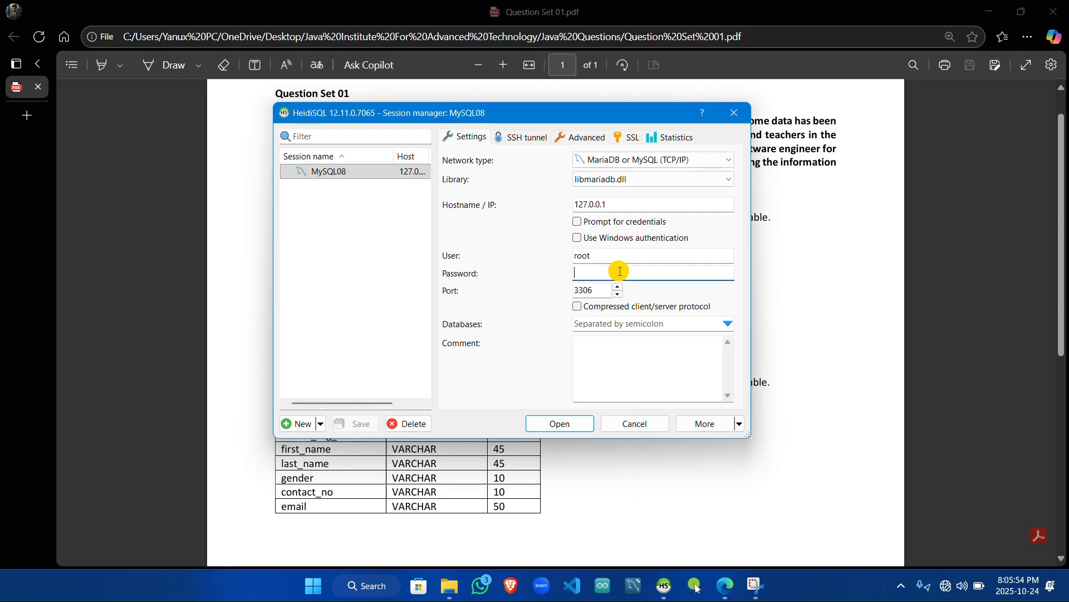
type("1234567")
left_click(579, 423)
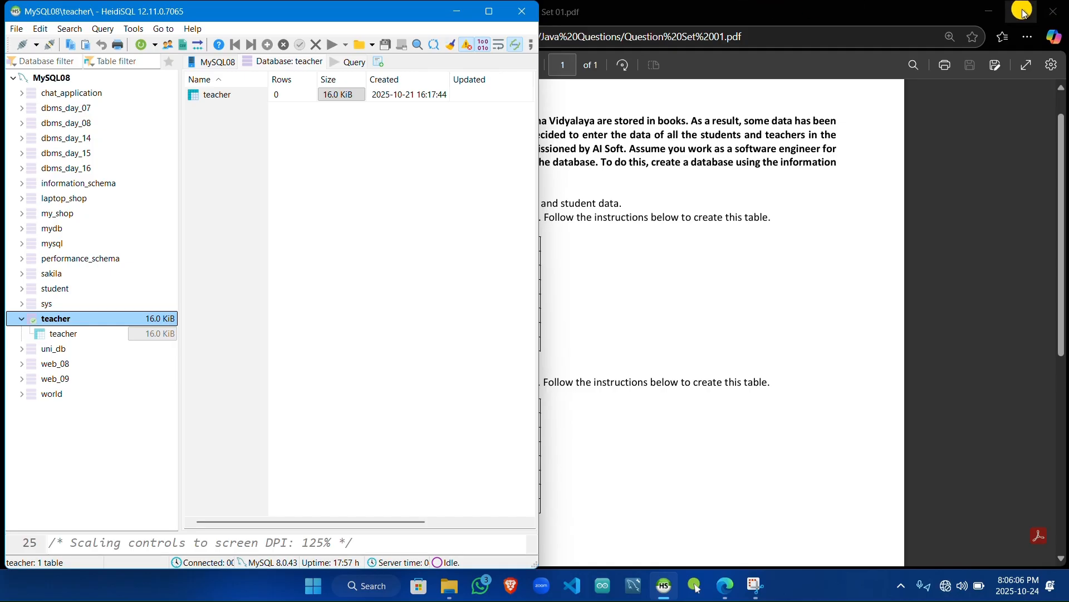
Step: Arrange the question PDF and the HeidiSQL window side by side in a split-screen layout
mouse_move(1024, 10)
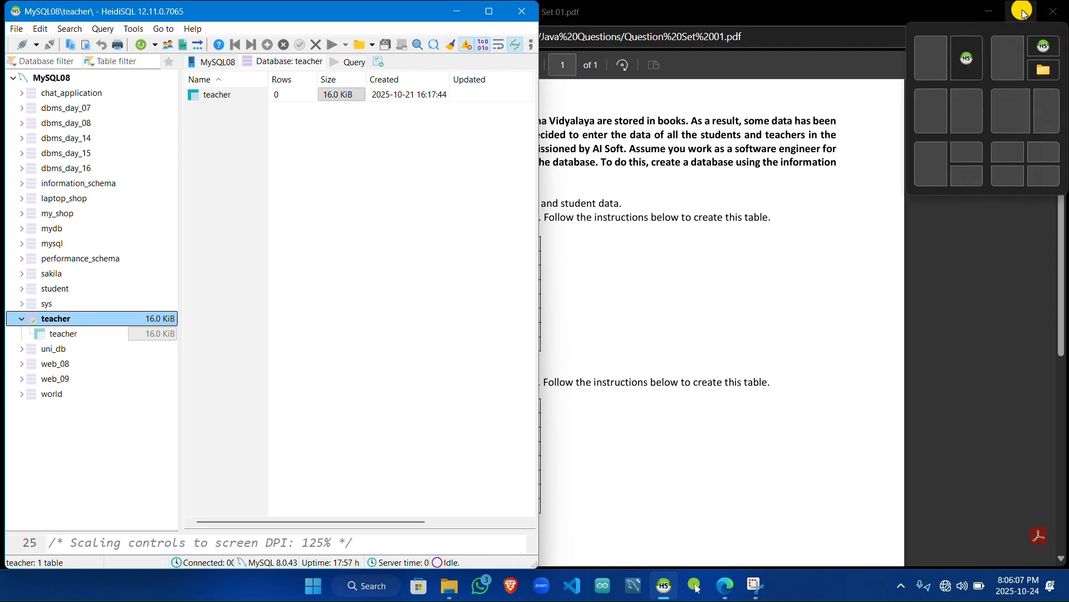
left_click(967, 126)
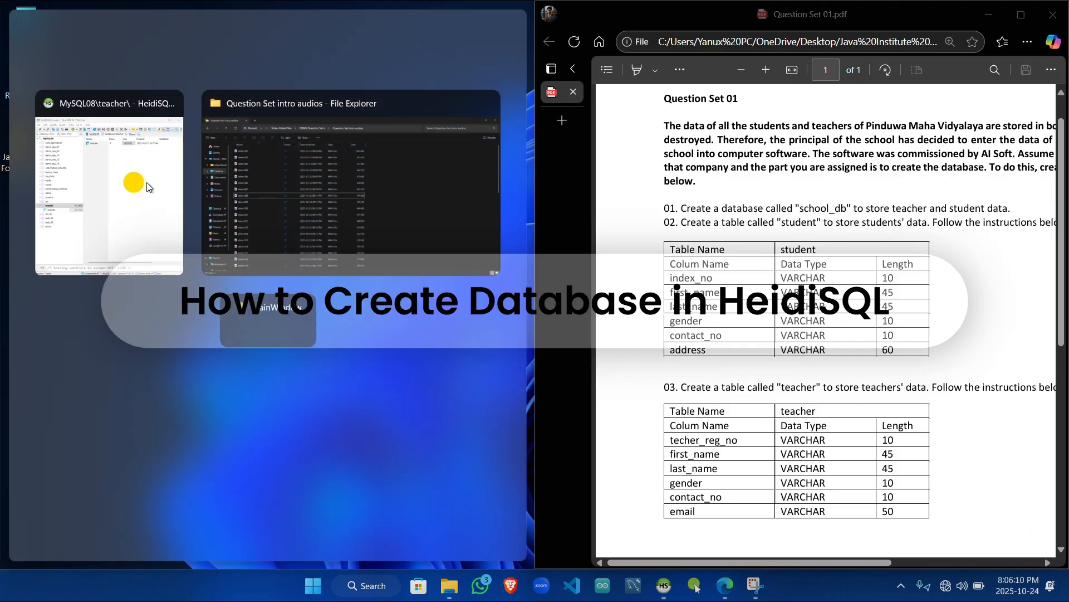
left_click(83, 183)
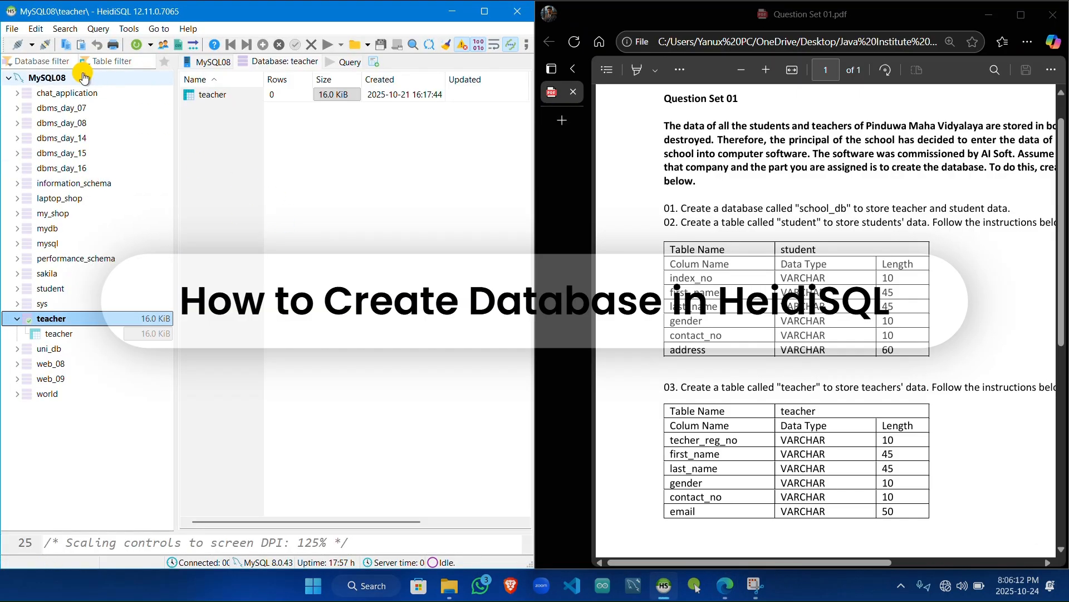
Step: Create a new database named school_db on the MySQL08 server
left_click(105, 79)
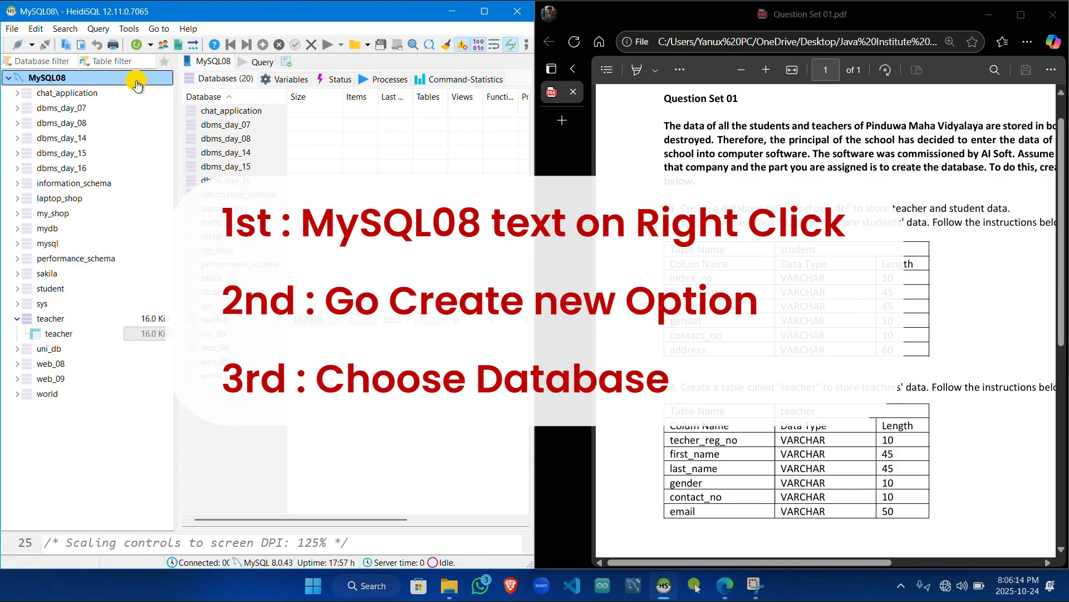
right_click(90, 79)
mouse_move(129, 160)
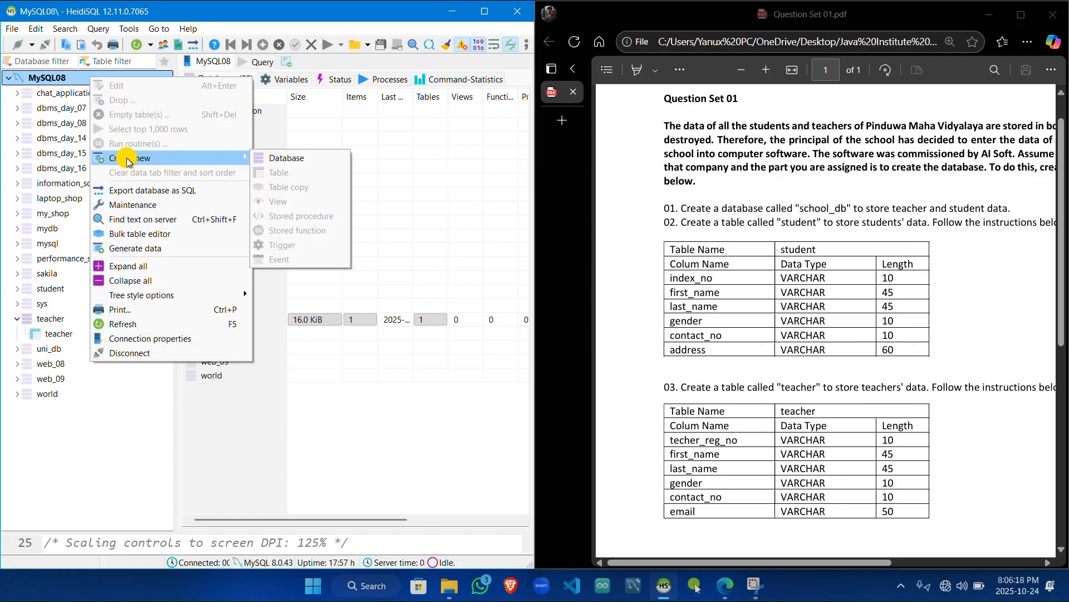
left_click(266, 158)
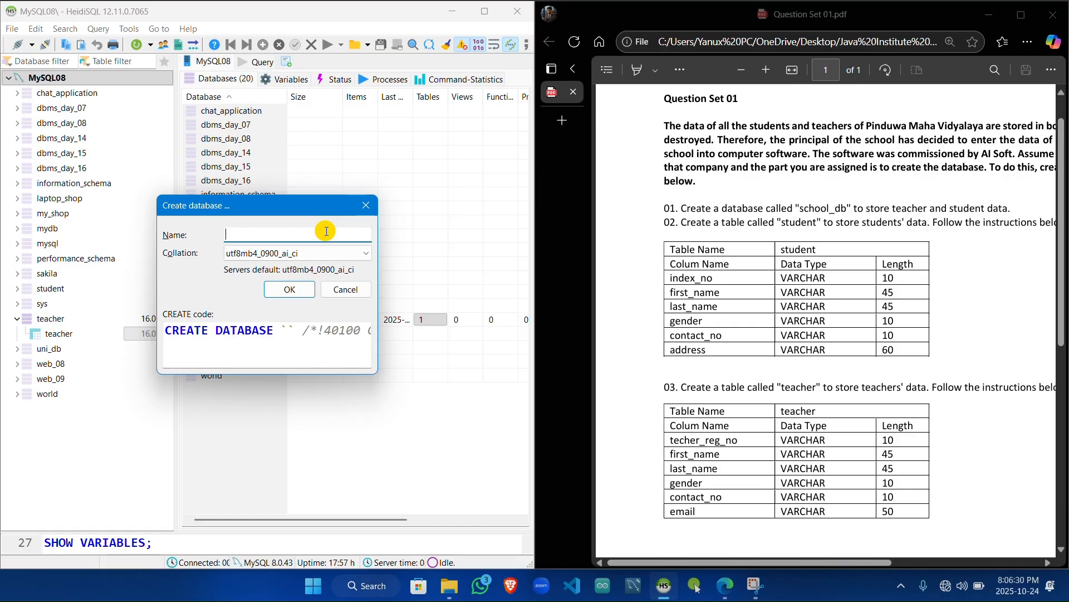
type("school")
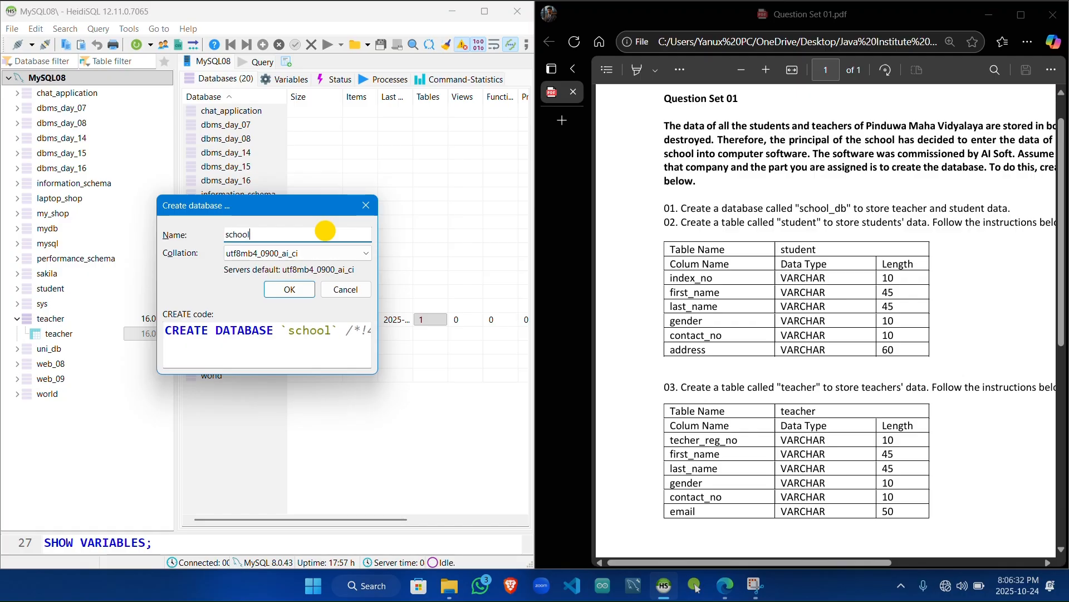
type("_db")
left_click(294, 289)
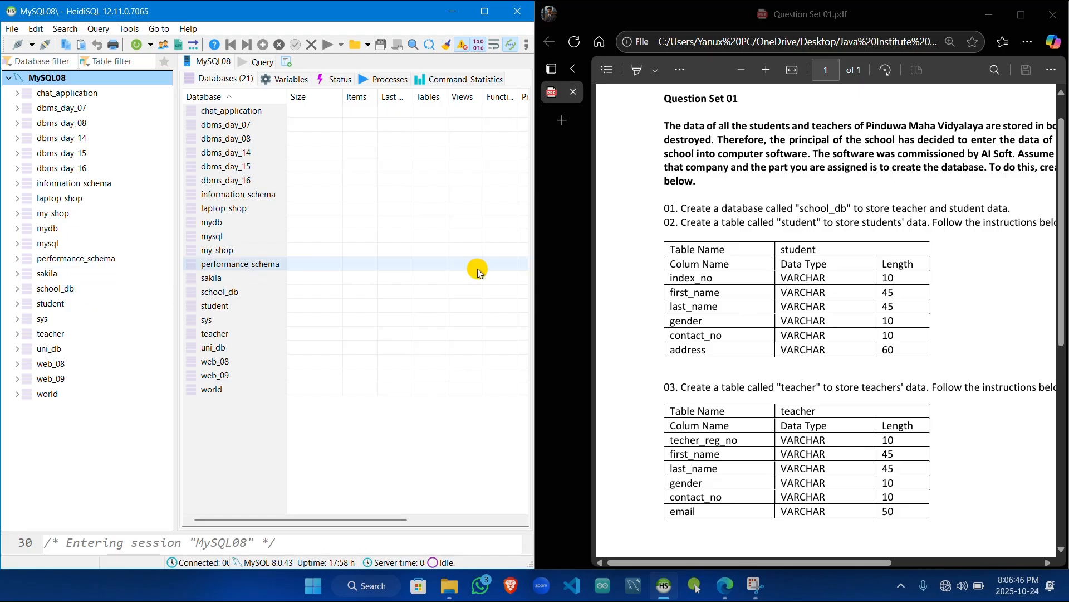
Step: Start a new table in the school_db database and name it student
left_click(674, 564)
left_click_drag(674, 563, 708, 564)
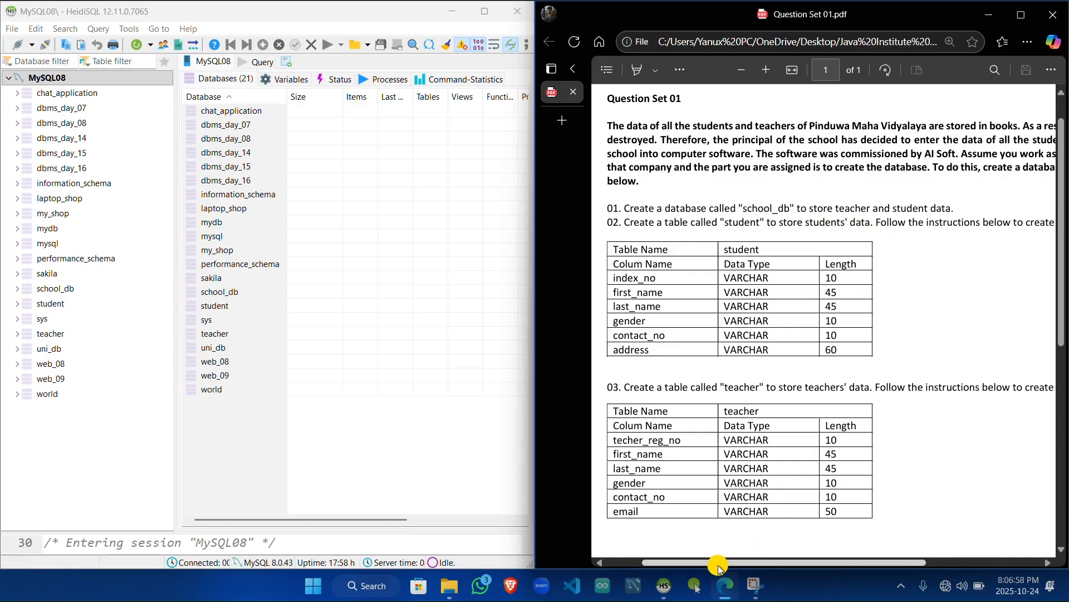
left_click_drag(717, 566, 694, 562)
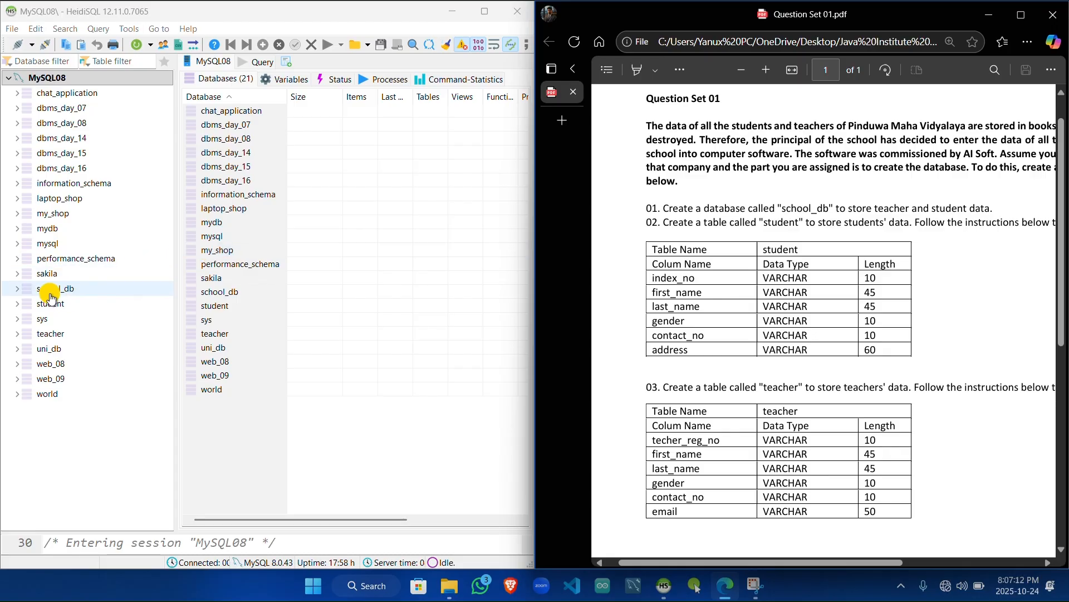
right_click(82, 291)
mouse_move(195, 85)
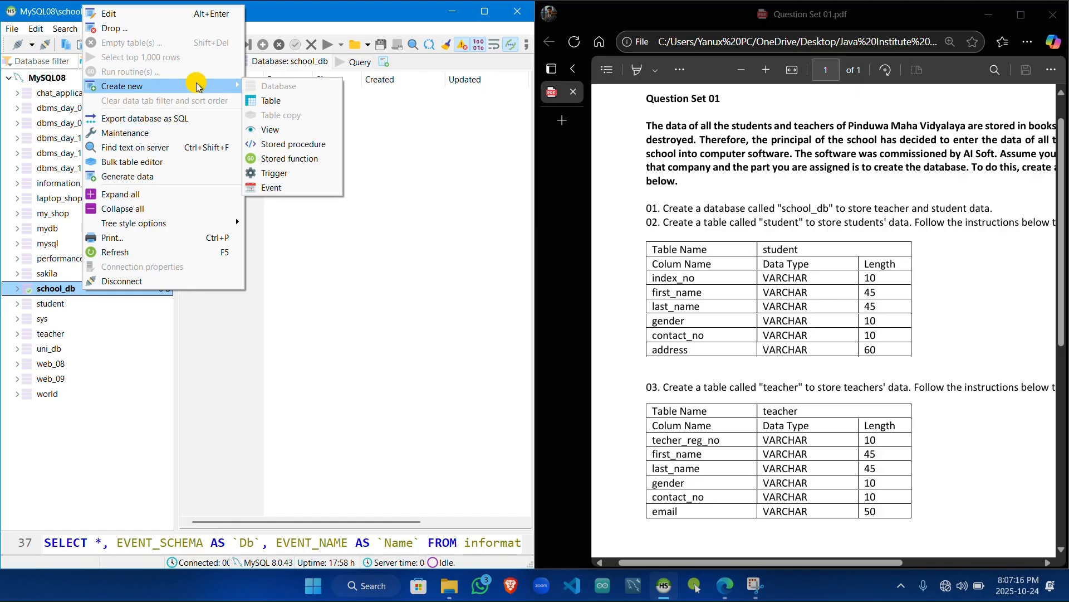
left_click(284, 101)
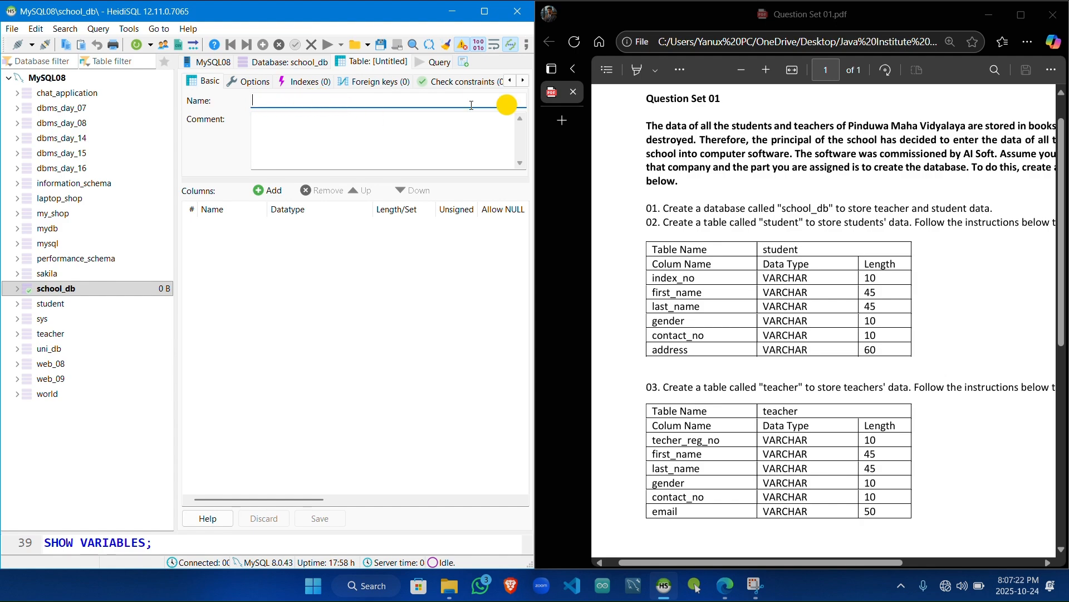
left_click(764, 223)
left_click_drag(764, 222, 810, 231)
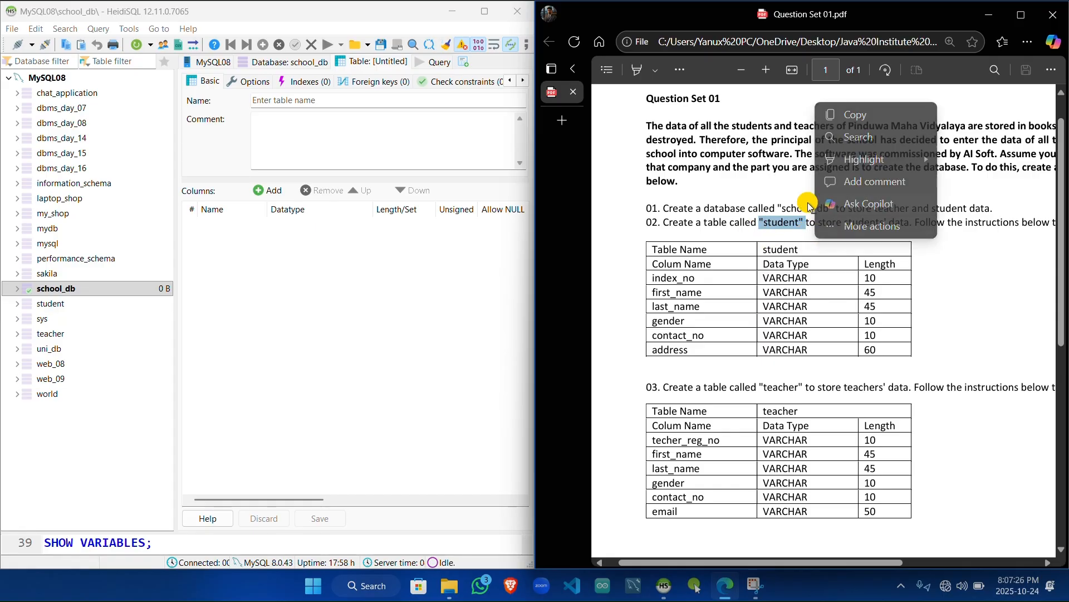
left_click(336, 100)
type("student")
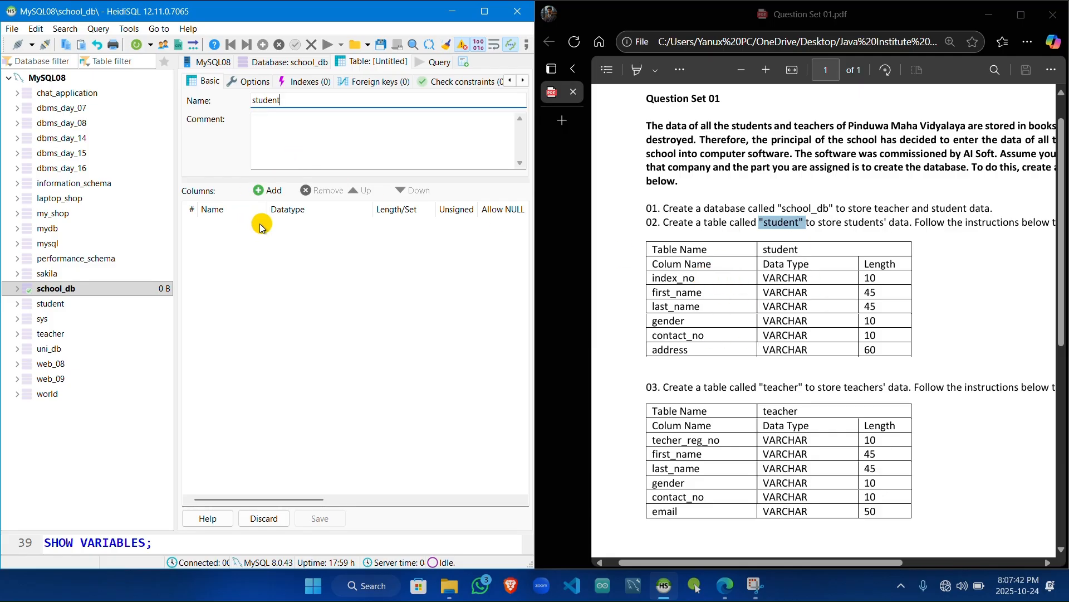
Step: Add the column index_no to the student table with datatype VARCHAR and length 10
left_click(266, 191)
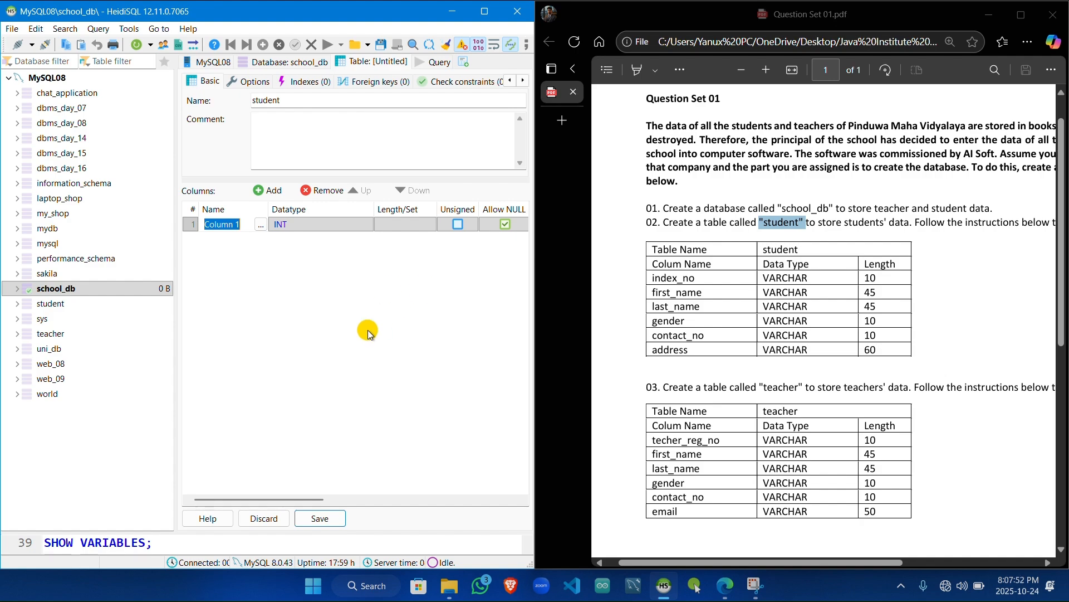
type("index_no")
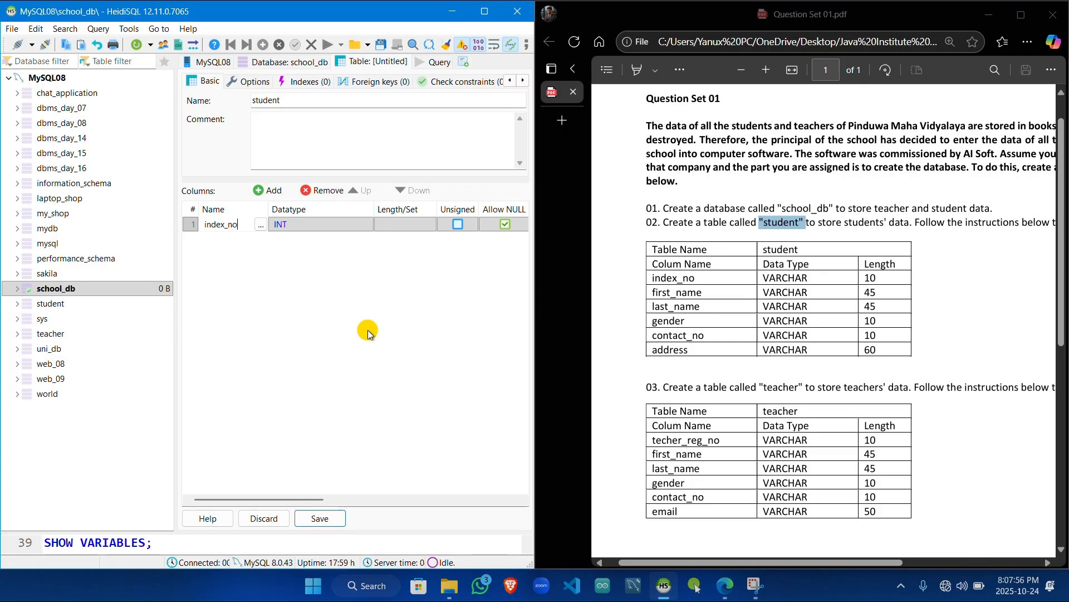
left_click(340, 229)
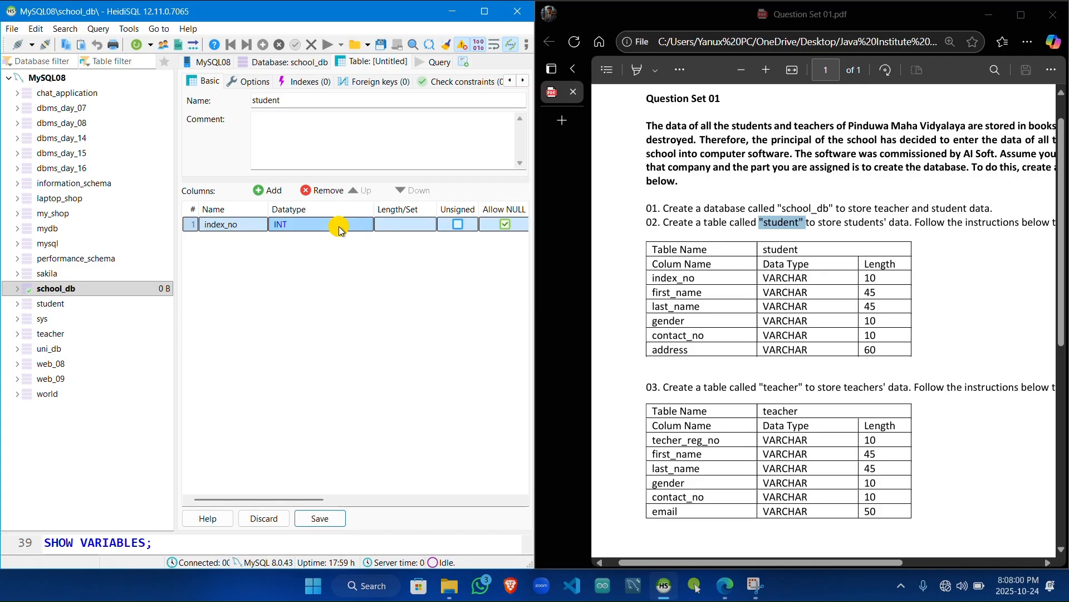
left_click(340, 230)
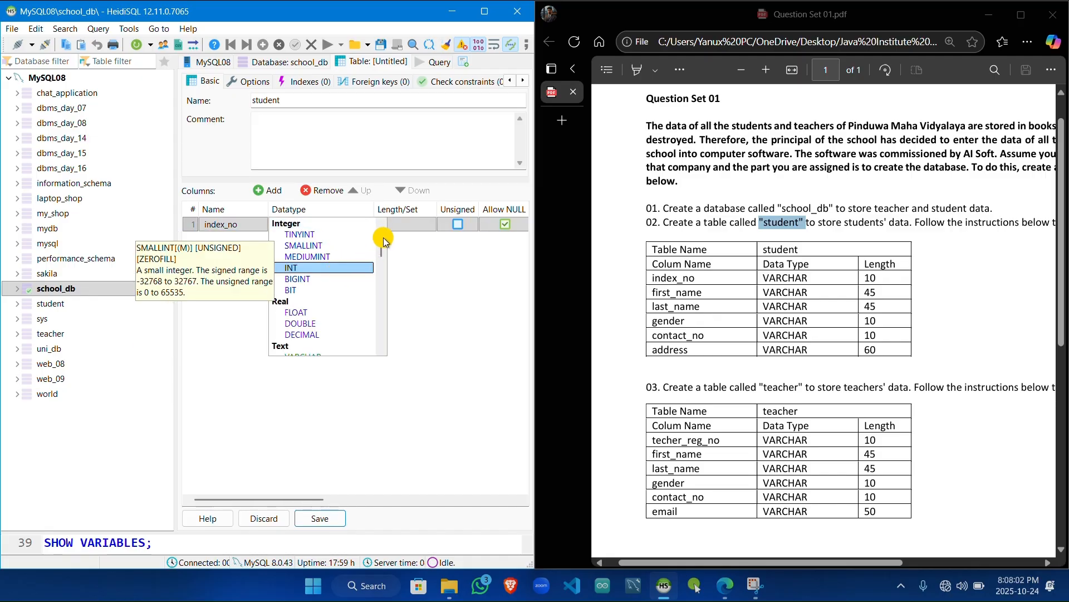
scroll(383, 238, "down", 3)
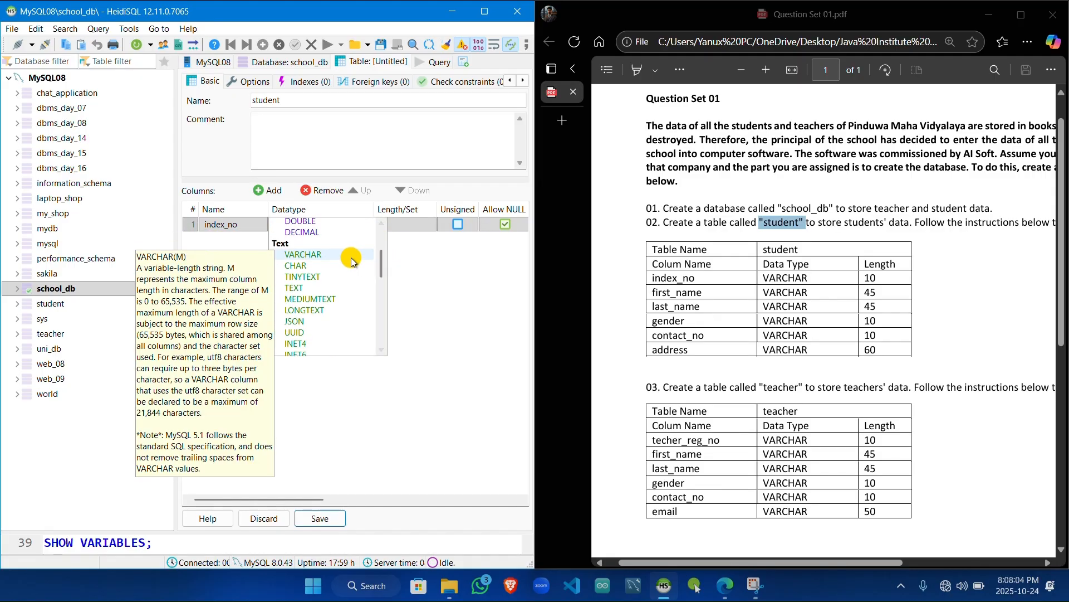
left_click(352, 255)
left_click(402, 223)
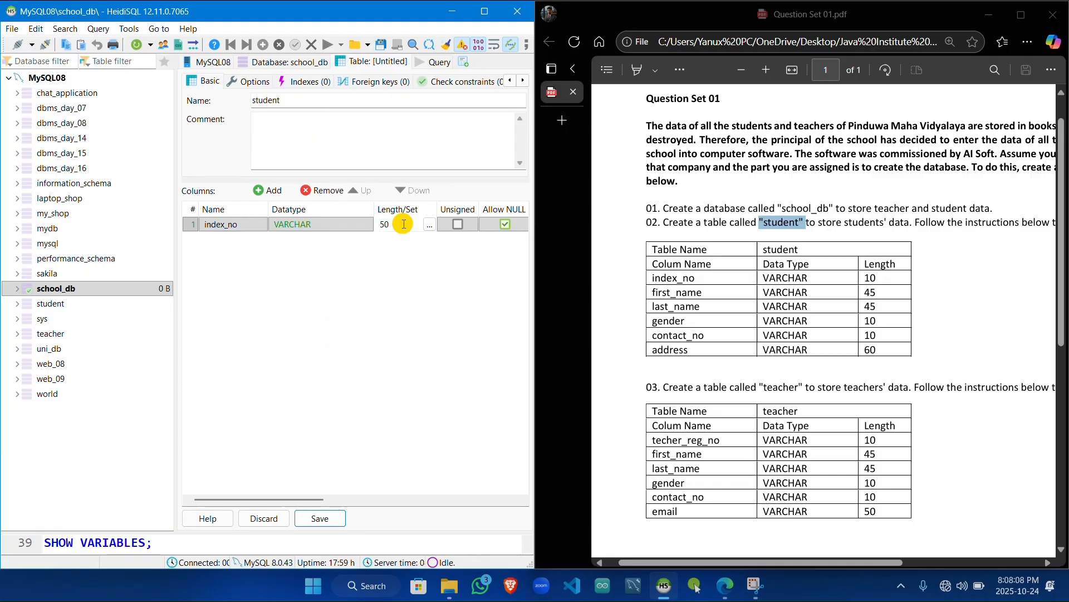
type("10")
Step: Add a second VARCHAR column named first_name with length 45 to the student table
left_click(266, 192)
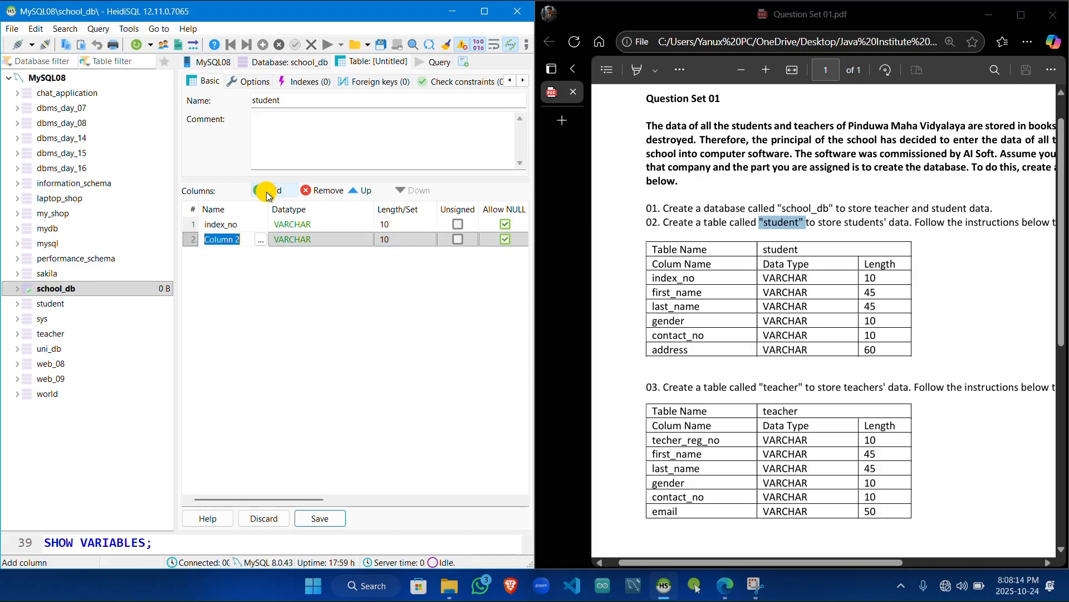
type("fi")
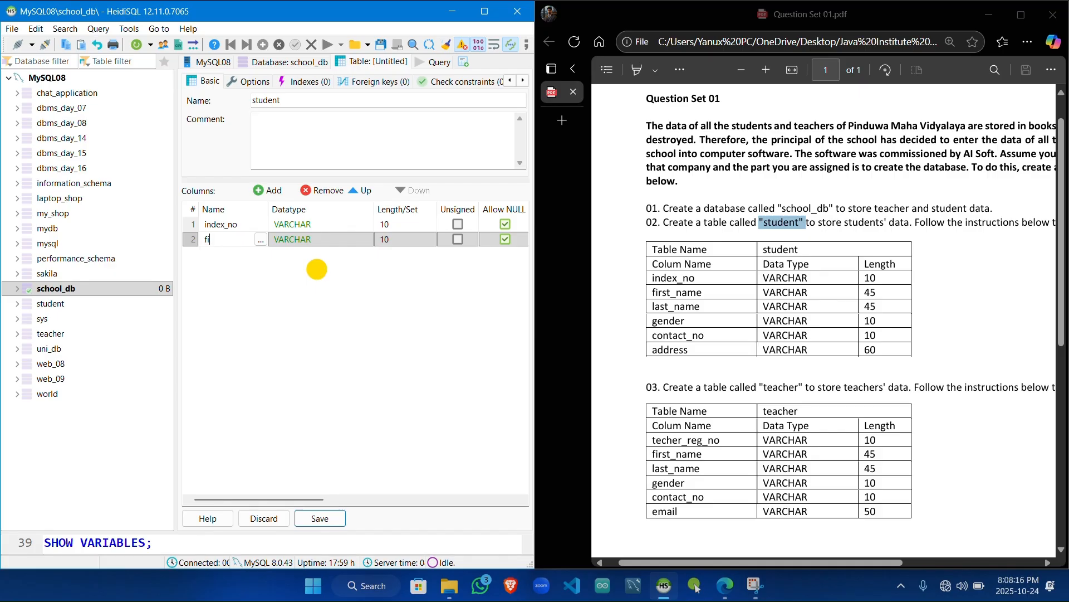
type("rst_name")
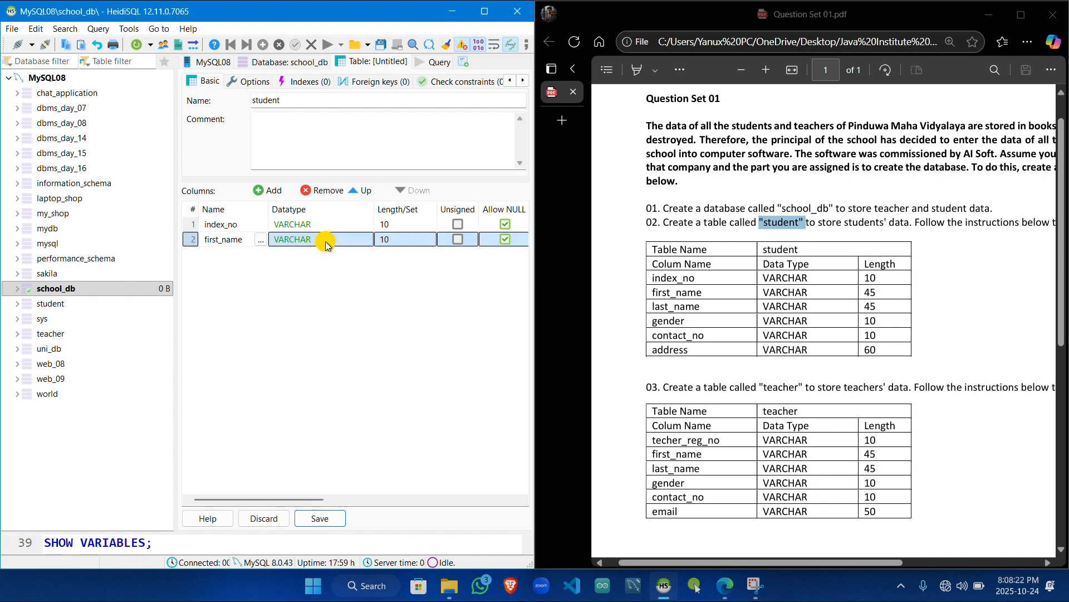
left_click(393, 239)
type("4")
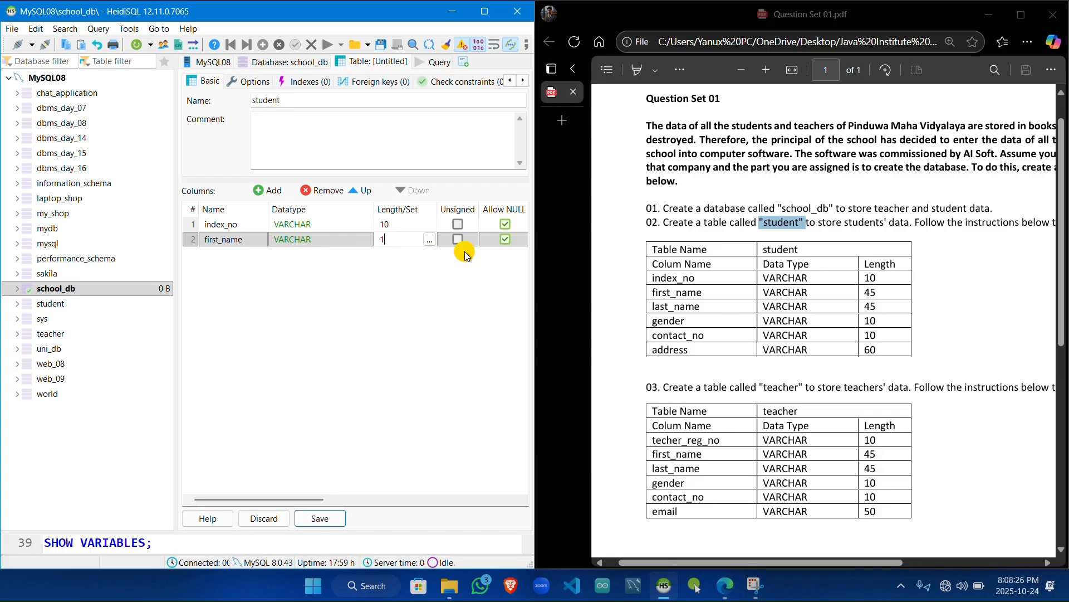
type("5")
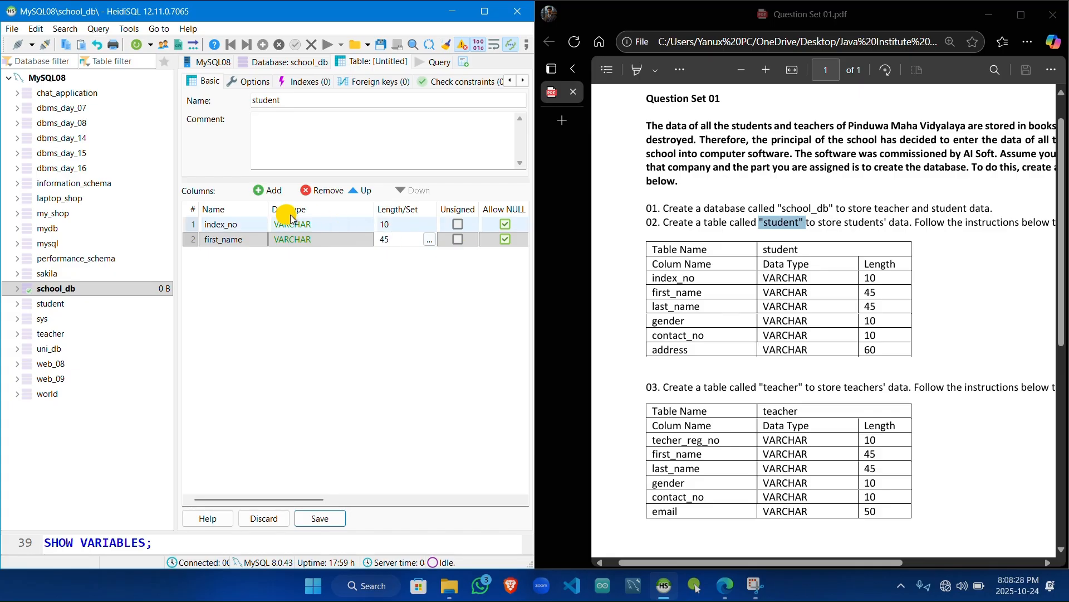
Step: Add a third VARCHAR column named last_name with length 45 to the student table
left_click(264, 192)
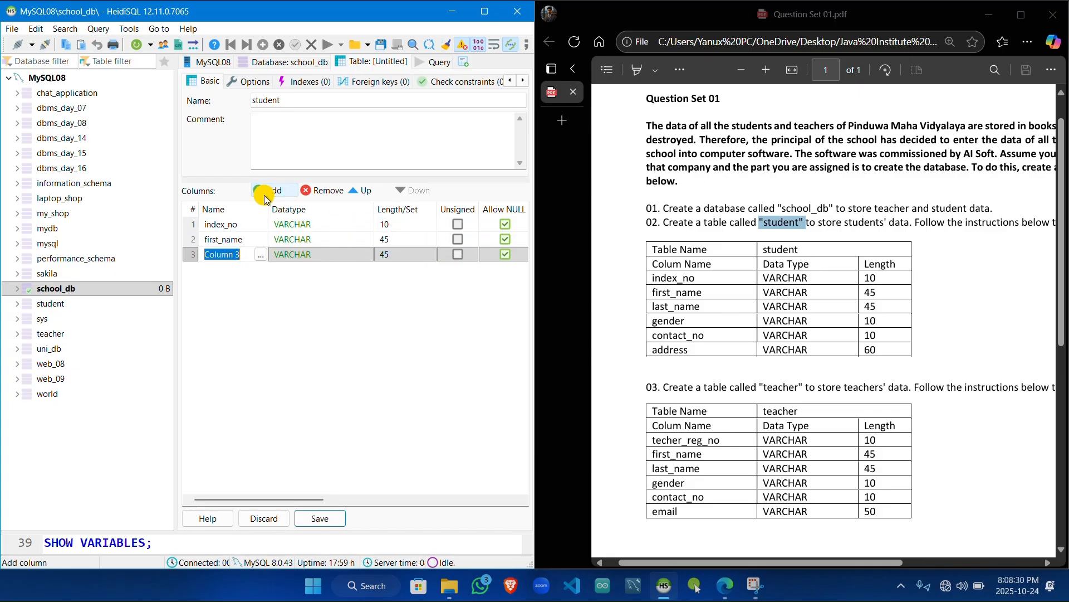
type("las")
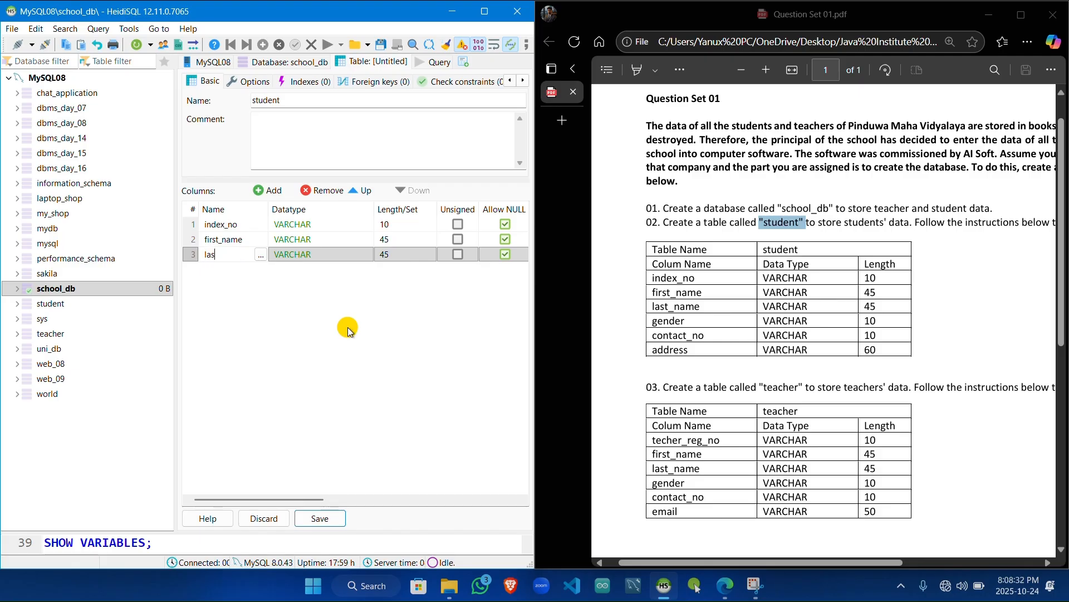
type("t_name")
left_click(379, 256)
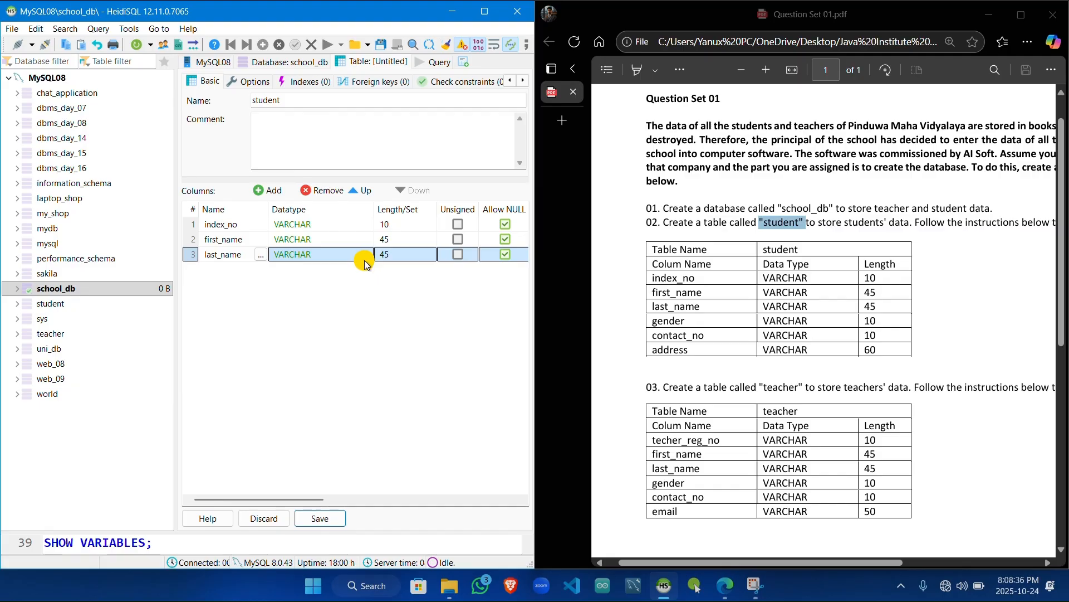
type("45")
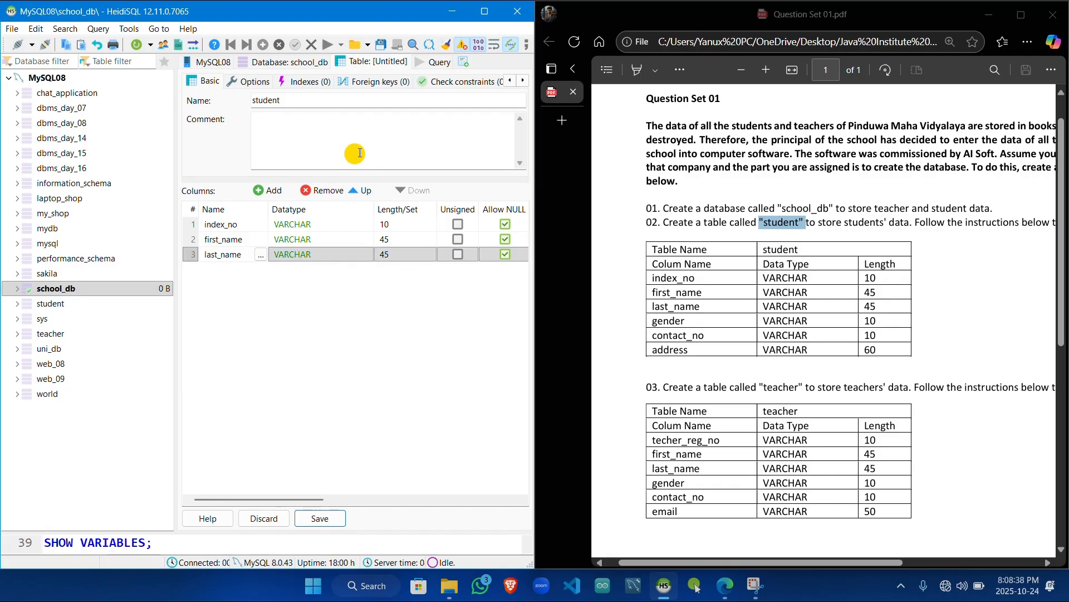
Step: Add the columns gender and contact_no to the student table, both VARCHAR with length 10
left_click(268, 191)
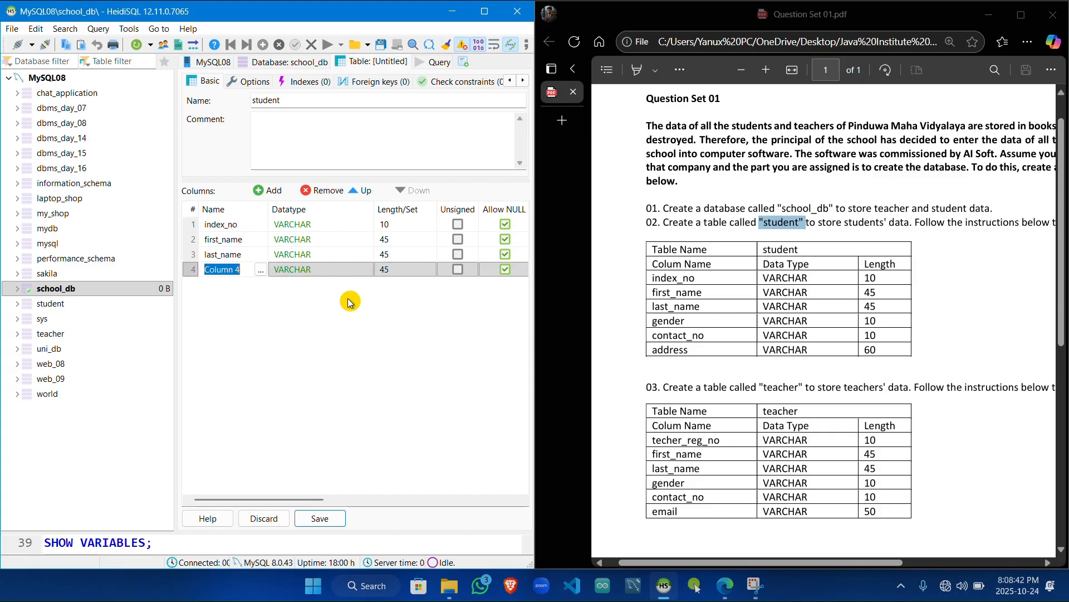
type("gender")
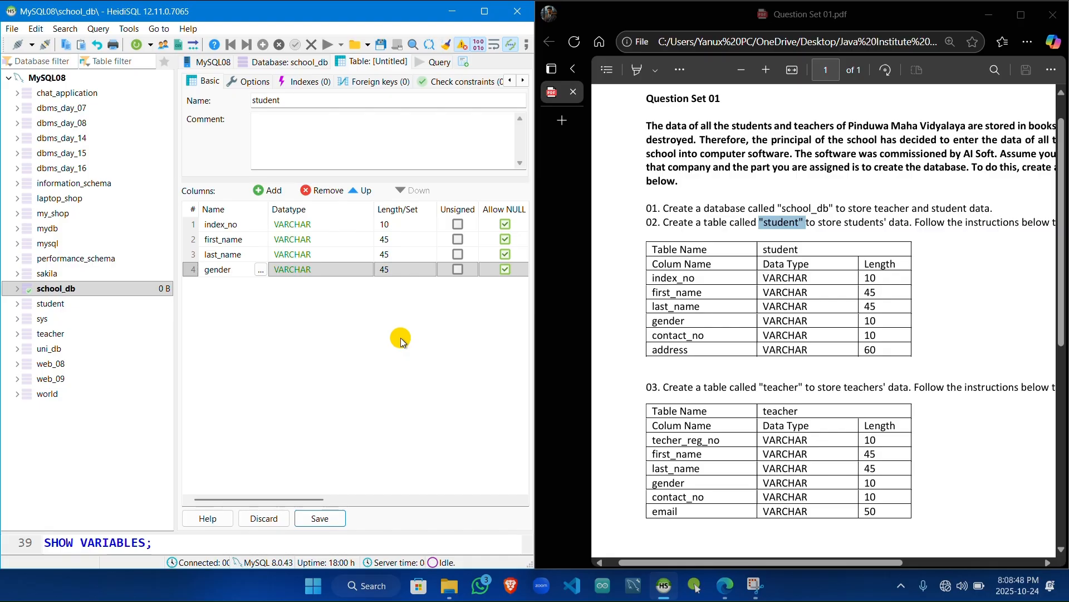
left_click(395, 270)
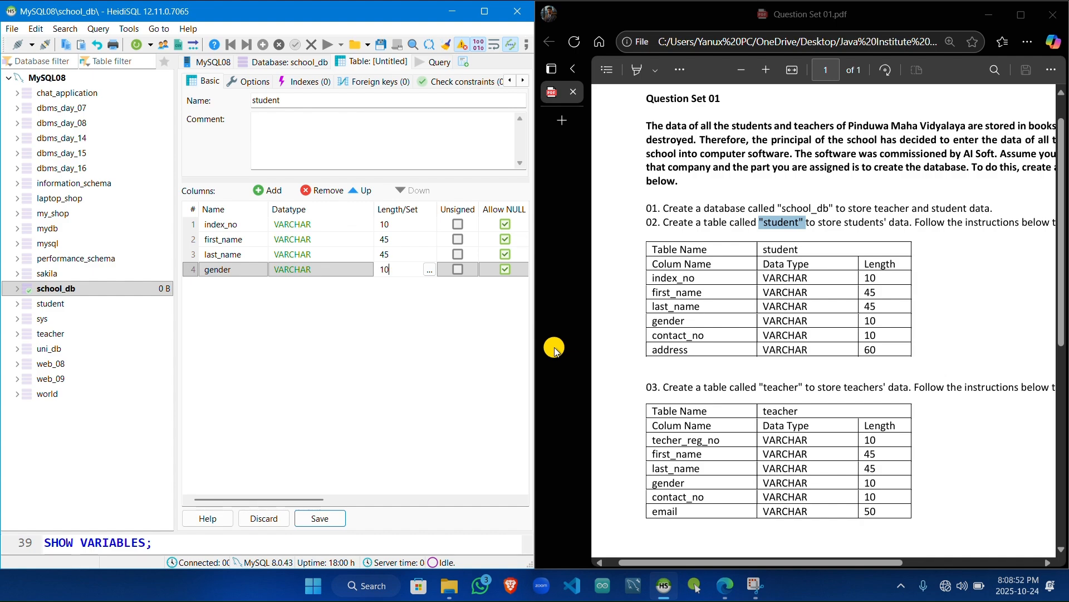
left_click(267, 195)
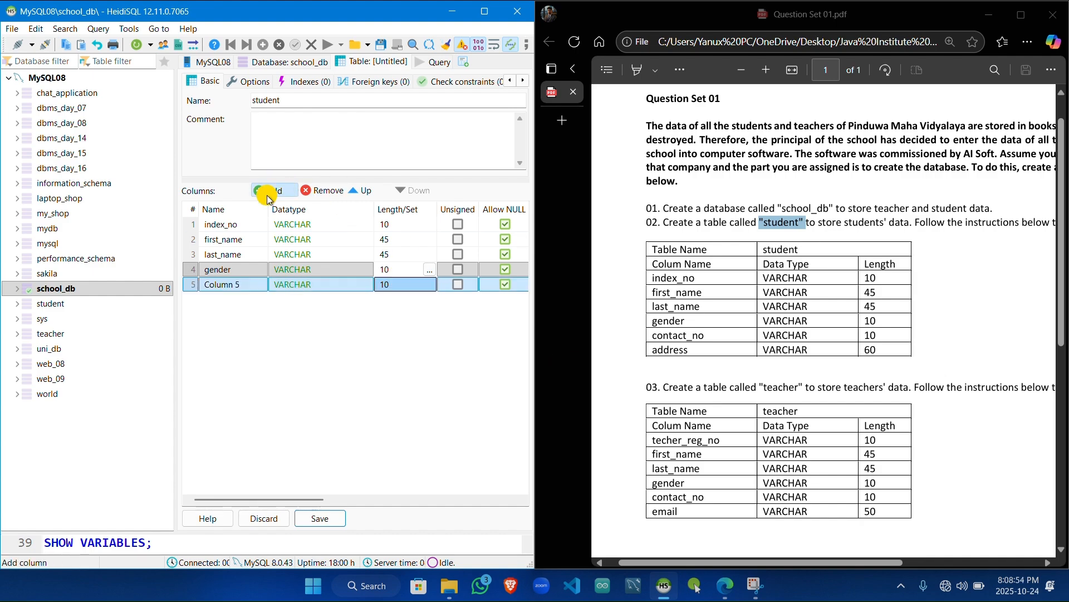
type("contact_no")
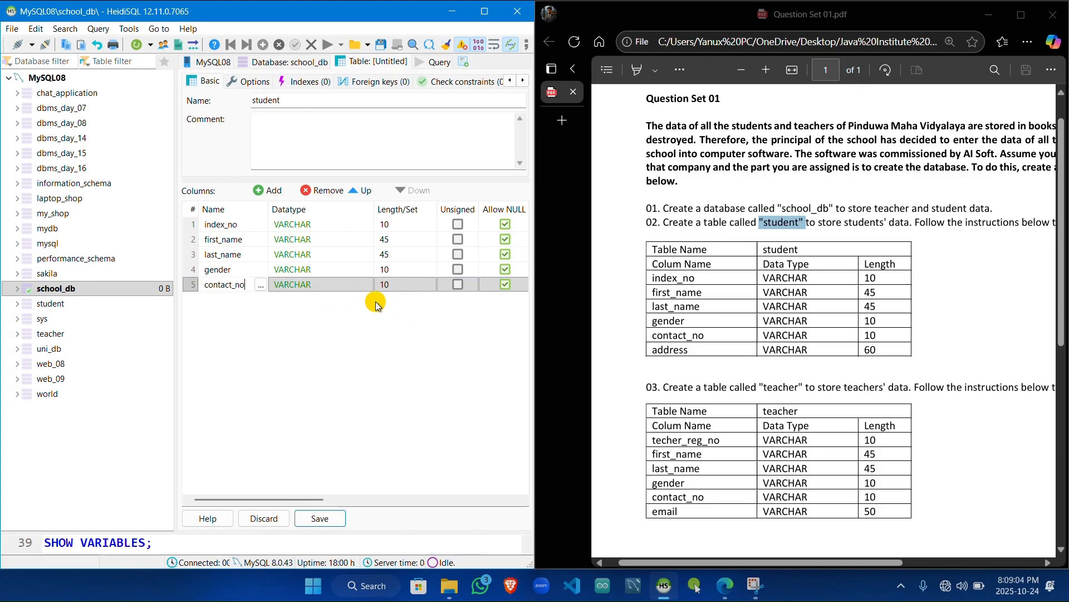
Step: Add a VARCHAR column named address with length 60 to the student table
left_click(265, 194)
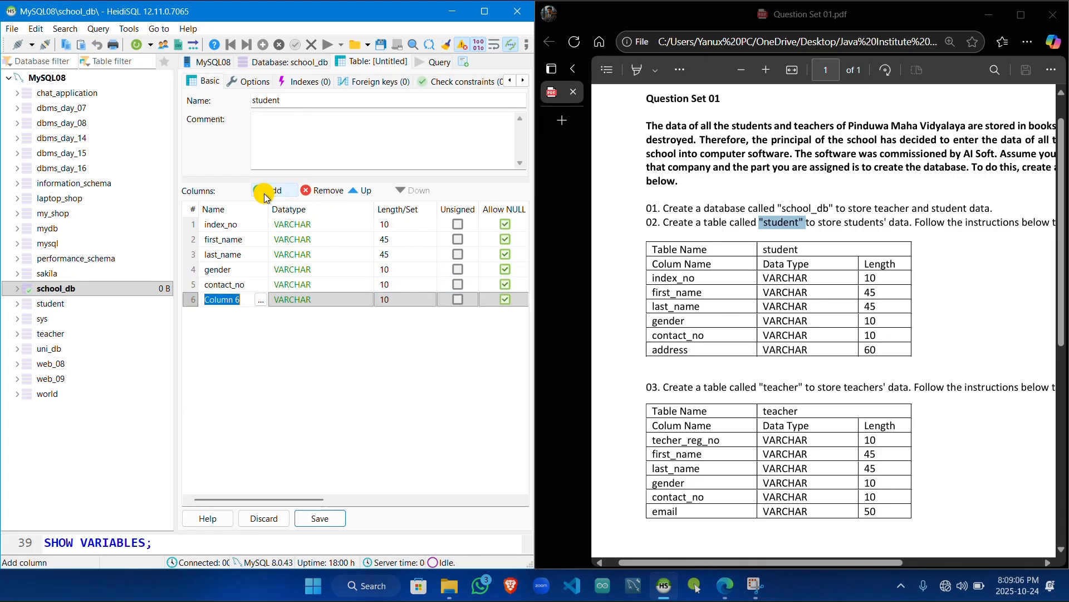
type("ad")
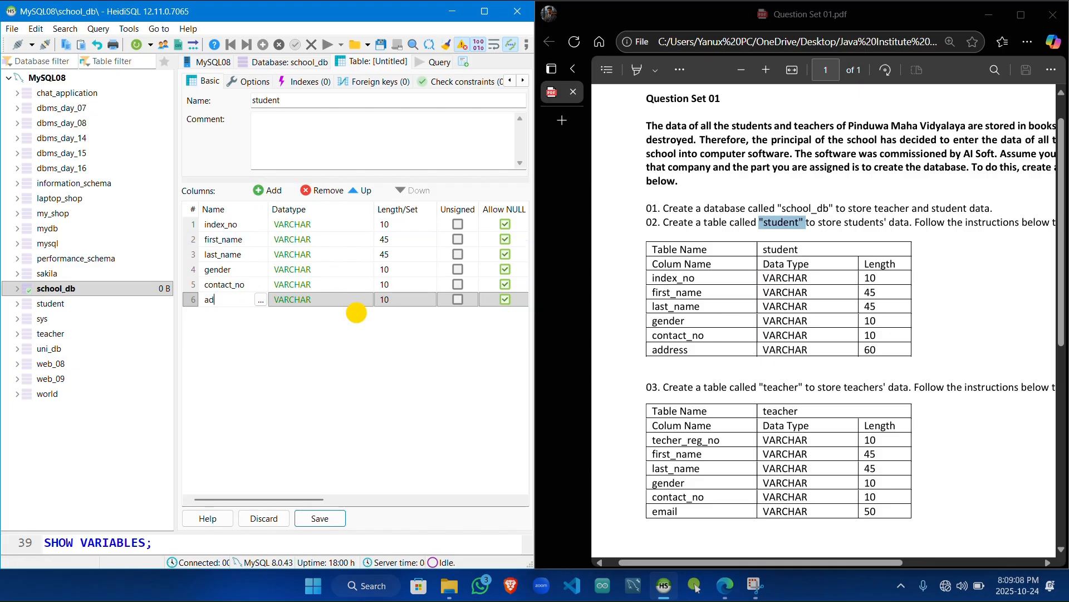
type("dress")
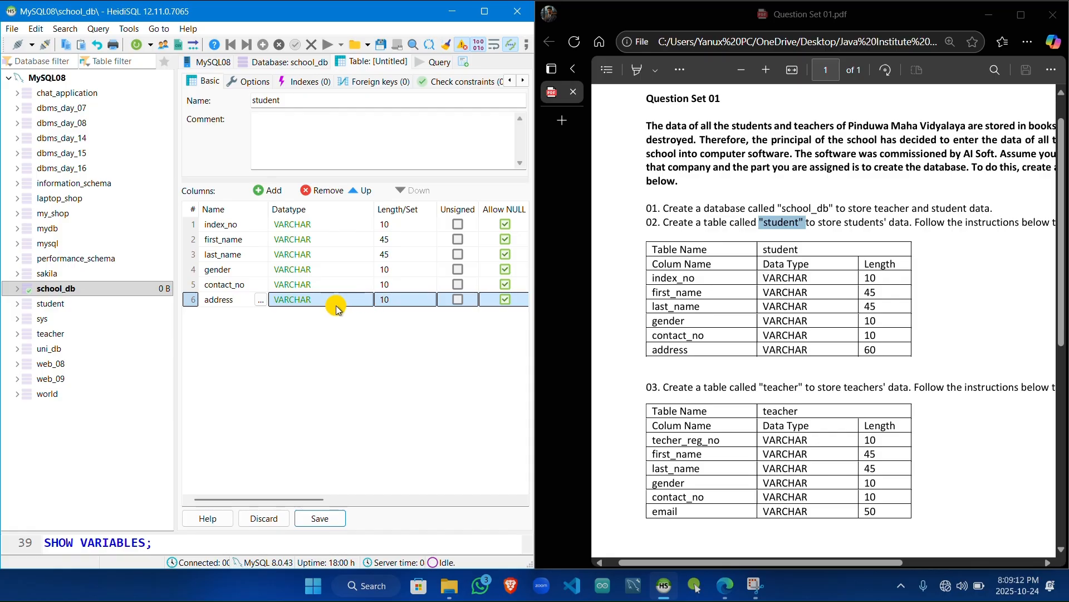
left_click(382, 298)
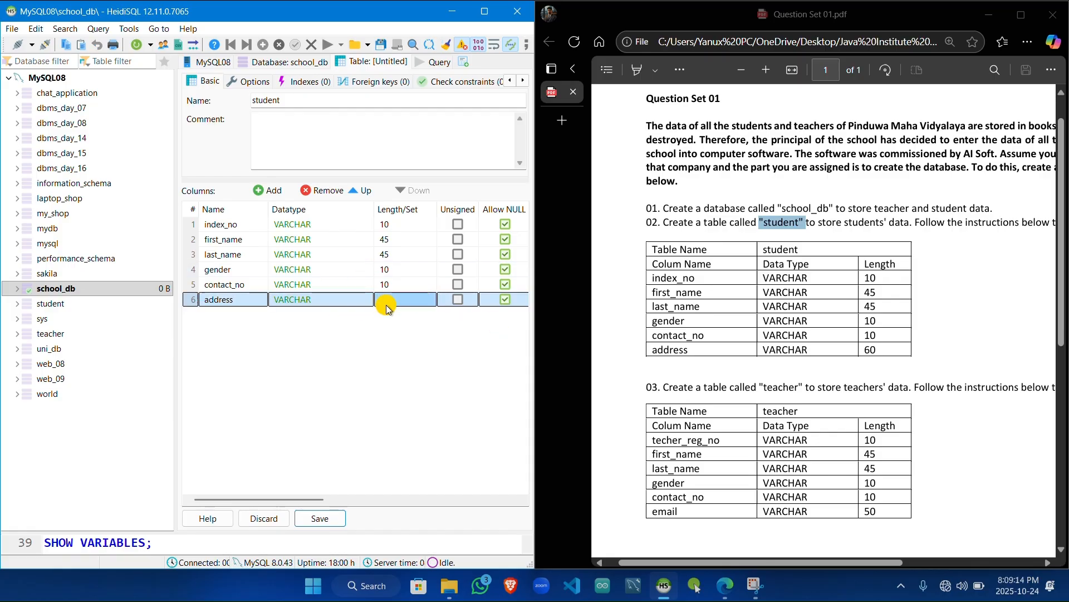
type("6")
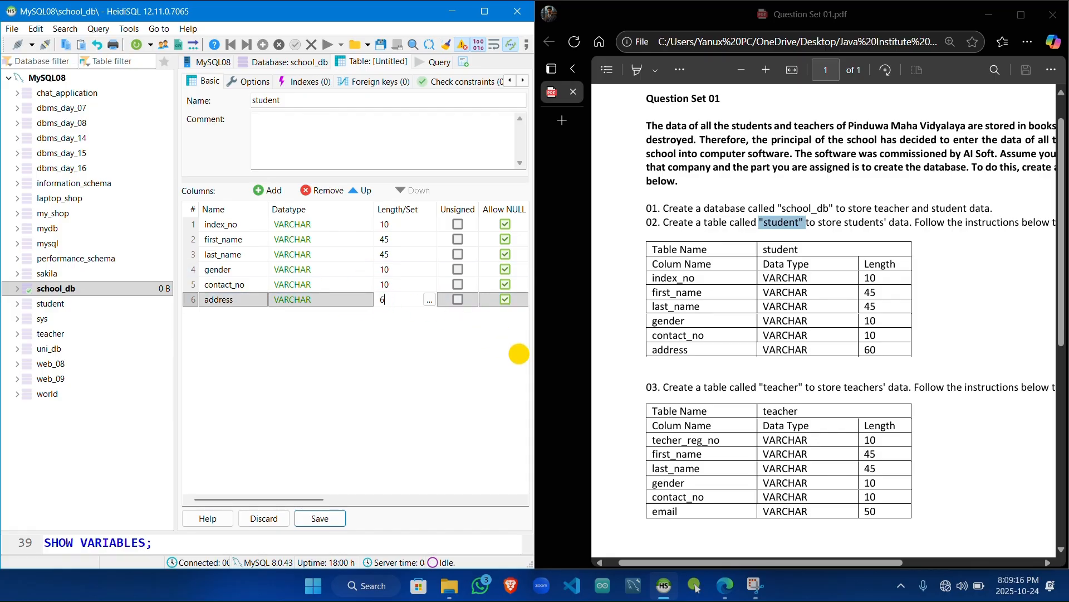
type("0")
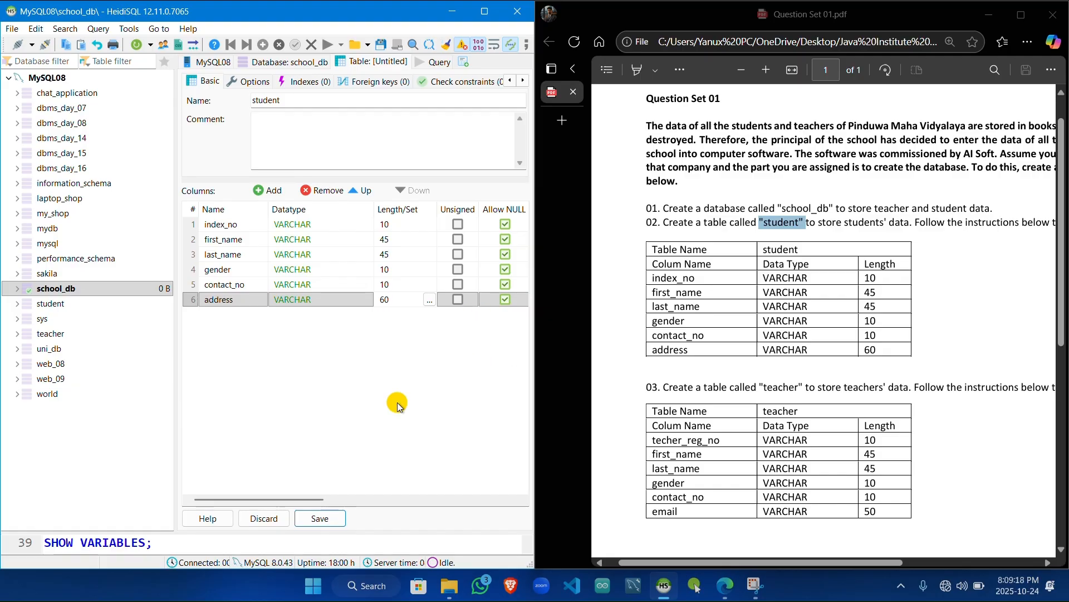
Step: Create a PRIMARY index on the index_no column of the student table
left_click_drag(273, 504, 185, 498)
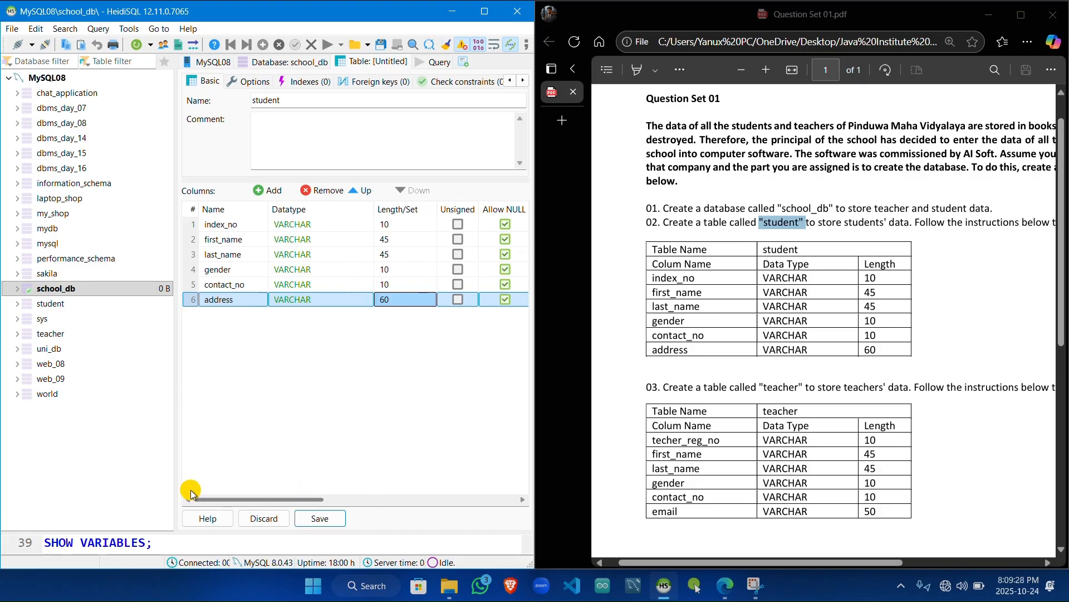
left_click(196, 226)
right_click(193, 226)
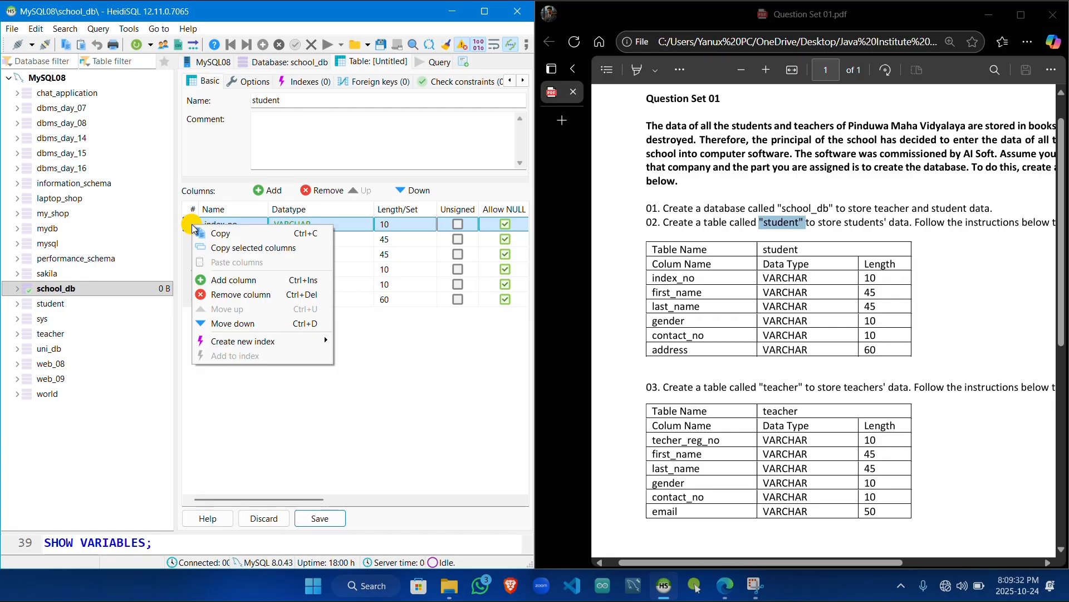
mouse_move(259, 342)
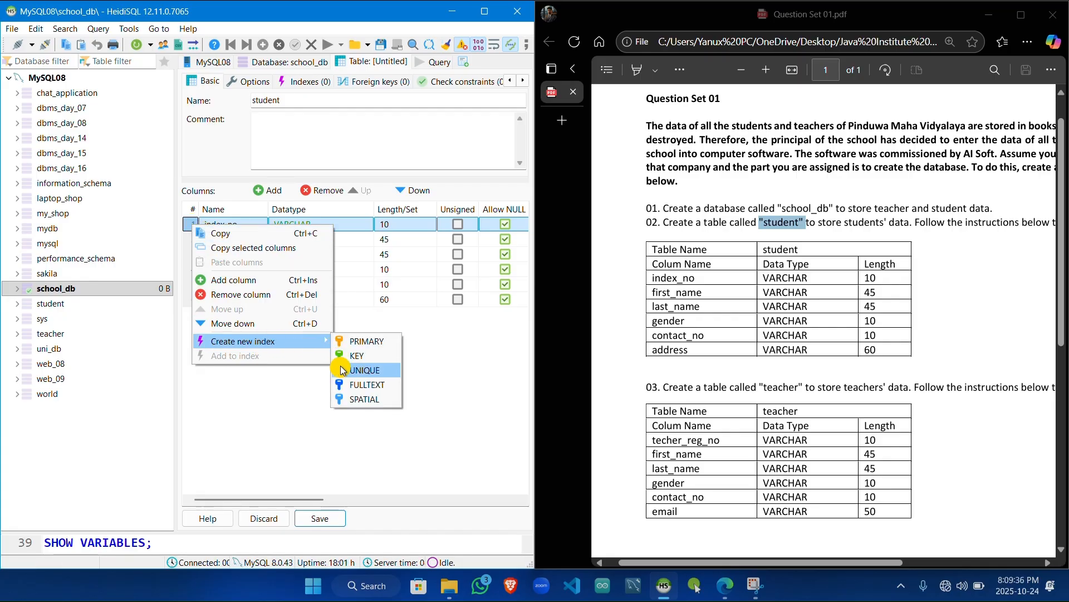
left_click(393, 343)
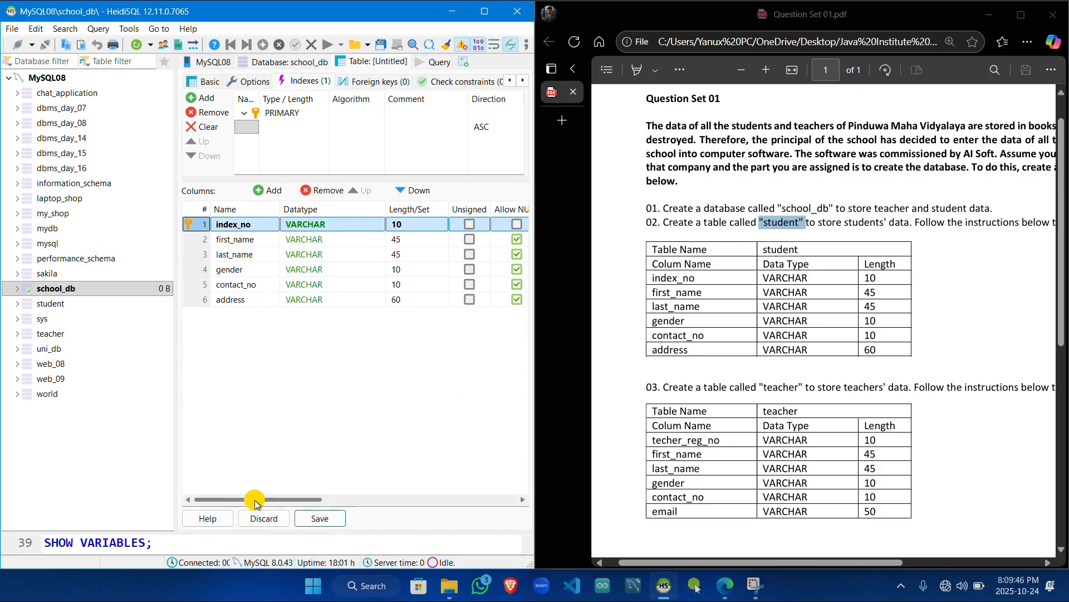
Step: Set the default of index_no to an empty custom text and save the student table
left_click_drag(256, 503, 323, 502)
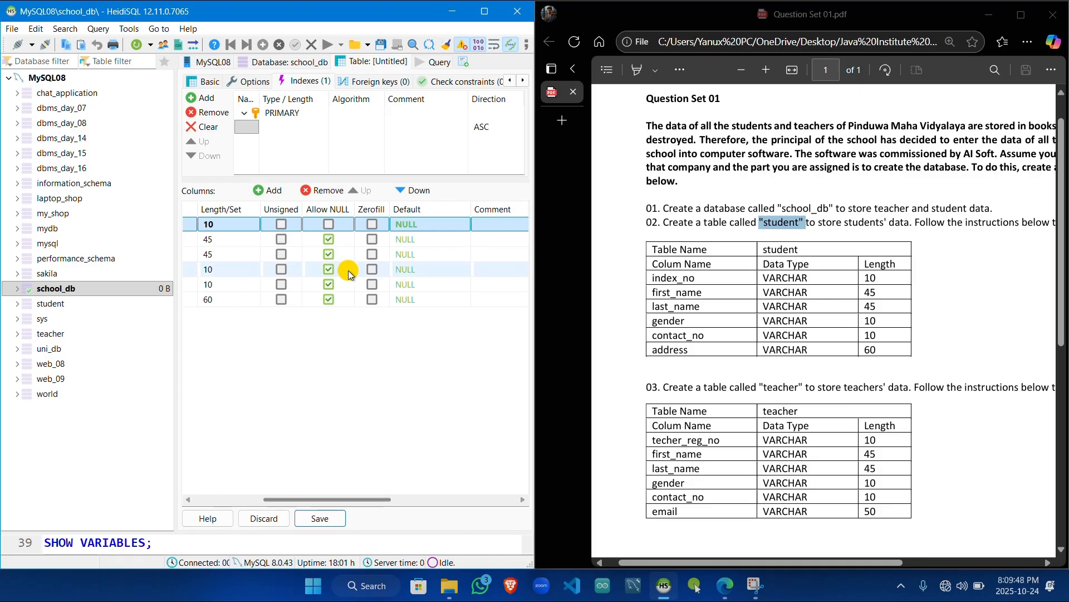
left_click(408, 223)
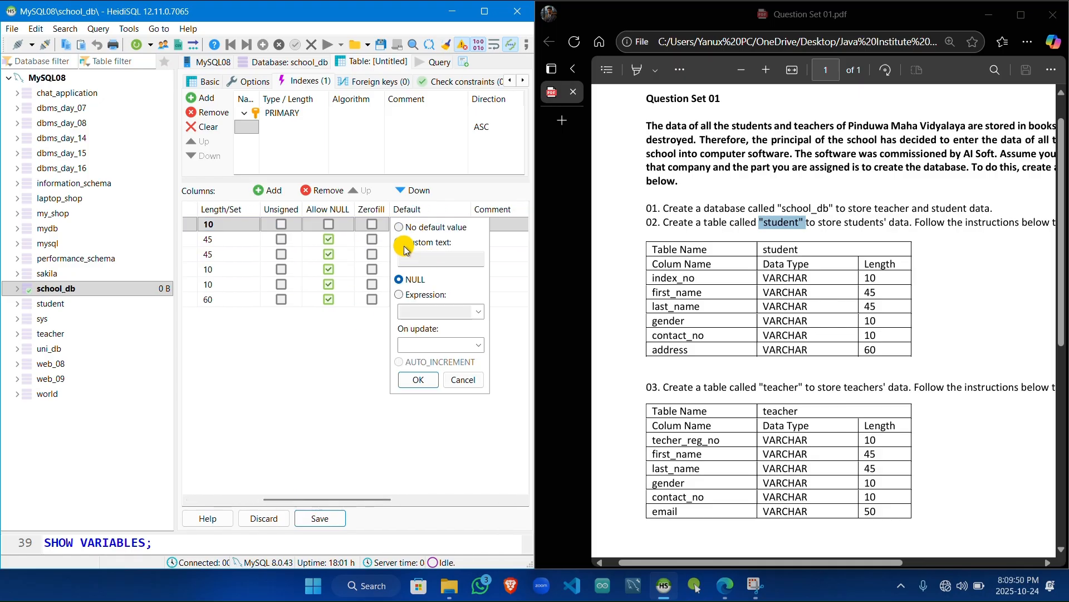
left_click(400, 243)
left_click(364, 333)
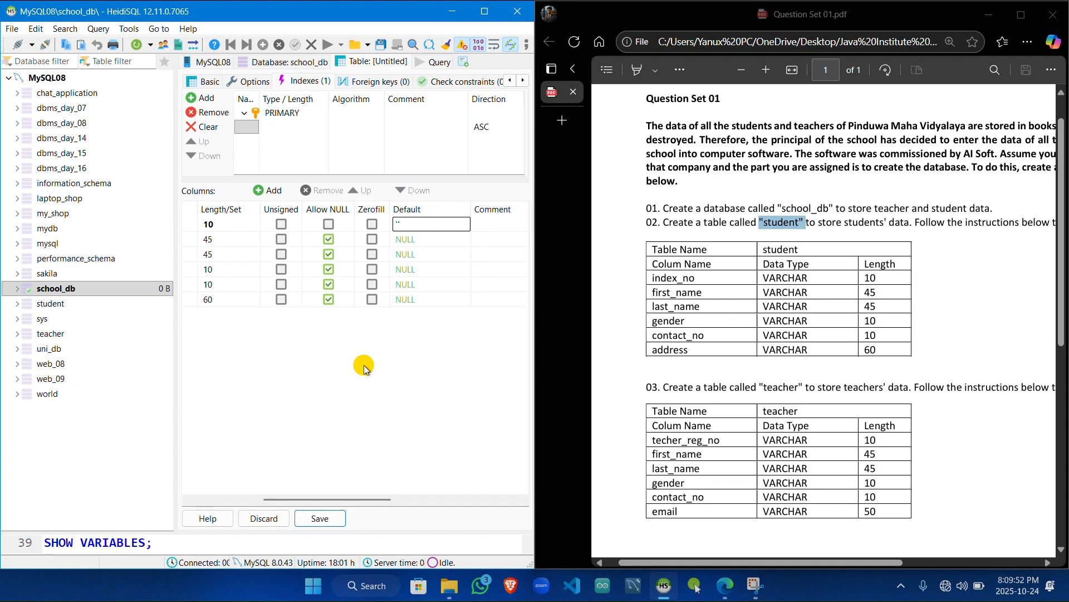
left_click(327, 518)
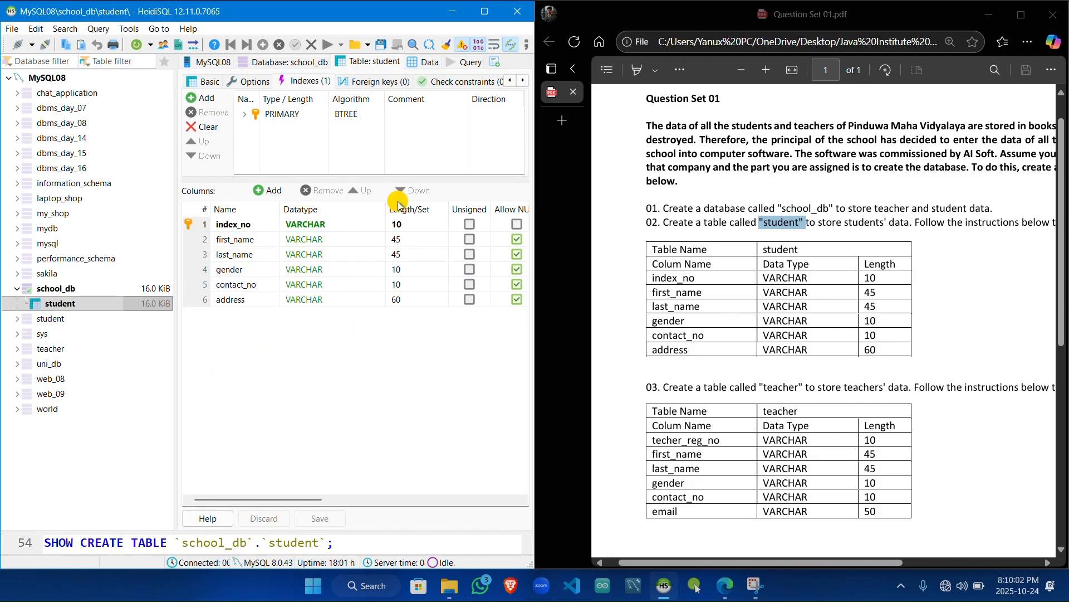
Step: Insert a row in the student table's data with index_no 001, the student's first and last name, and gender male
left_click(432, 65)
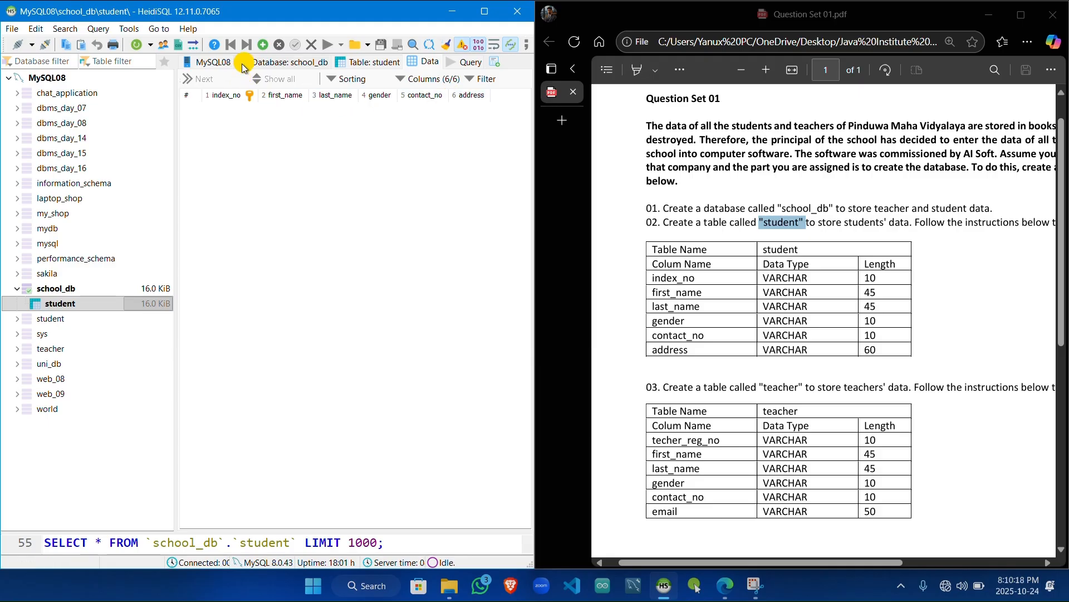
left_click(259, 46)
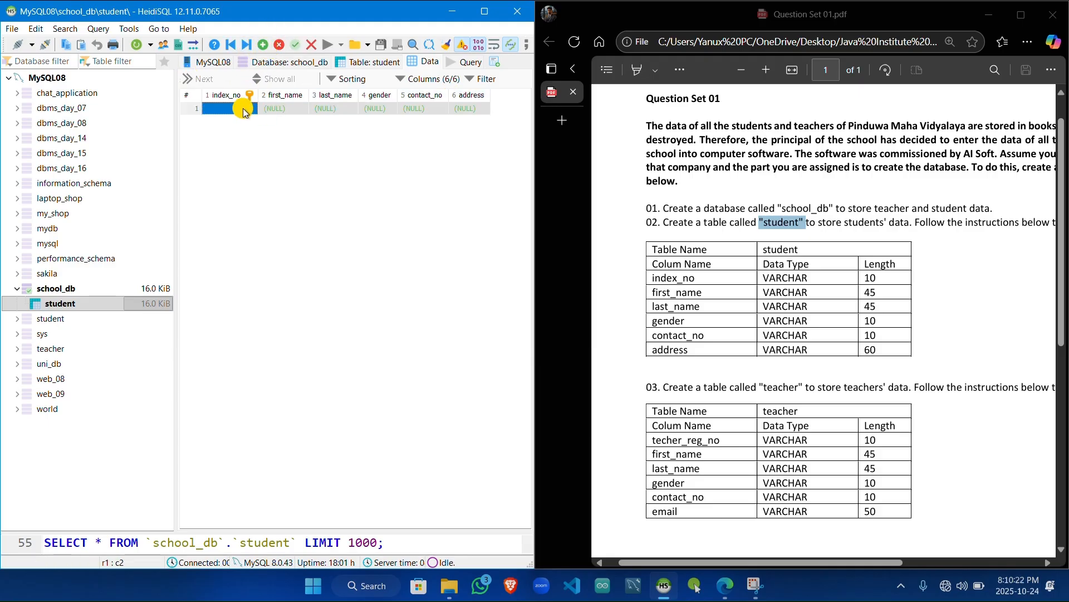
left_click(229, 109)
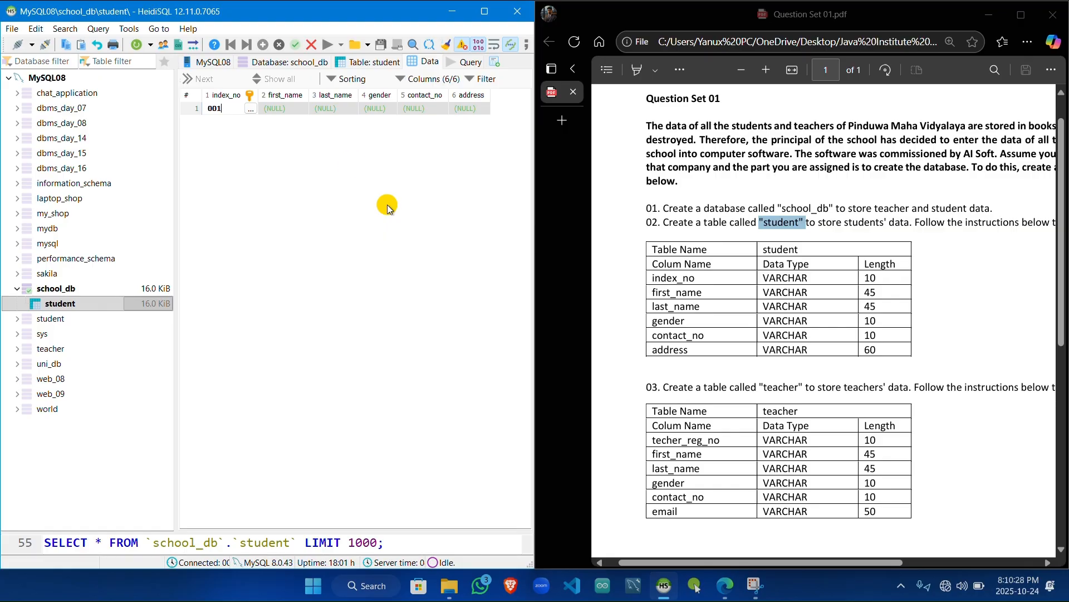
left_click(283, 108)
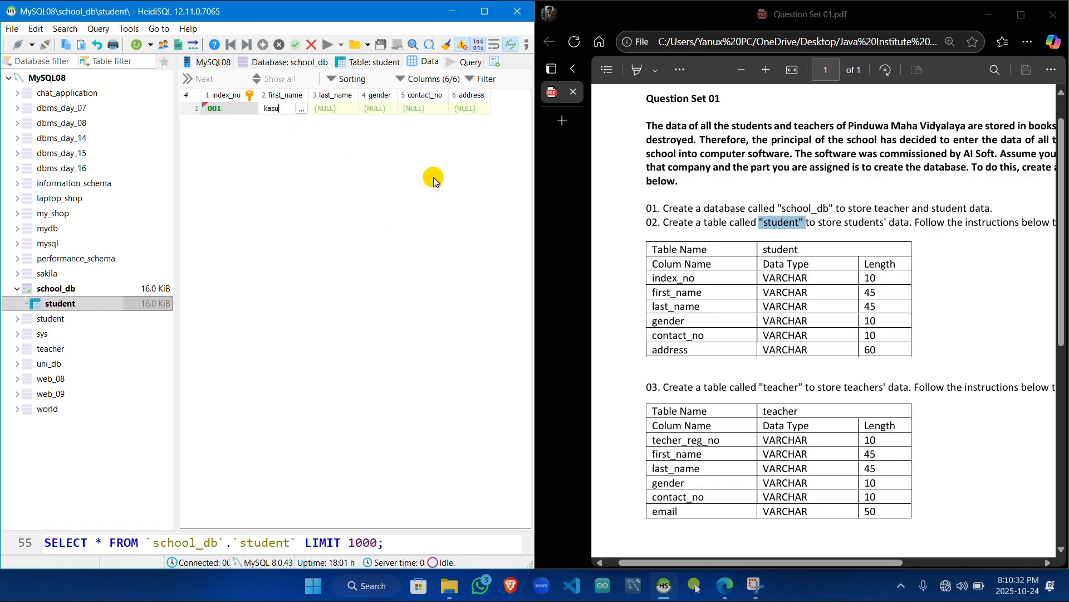
left_click(336, 108)
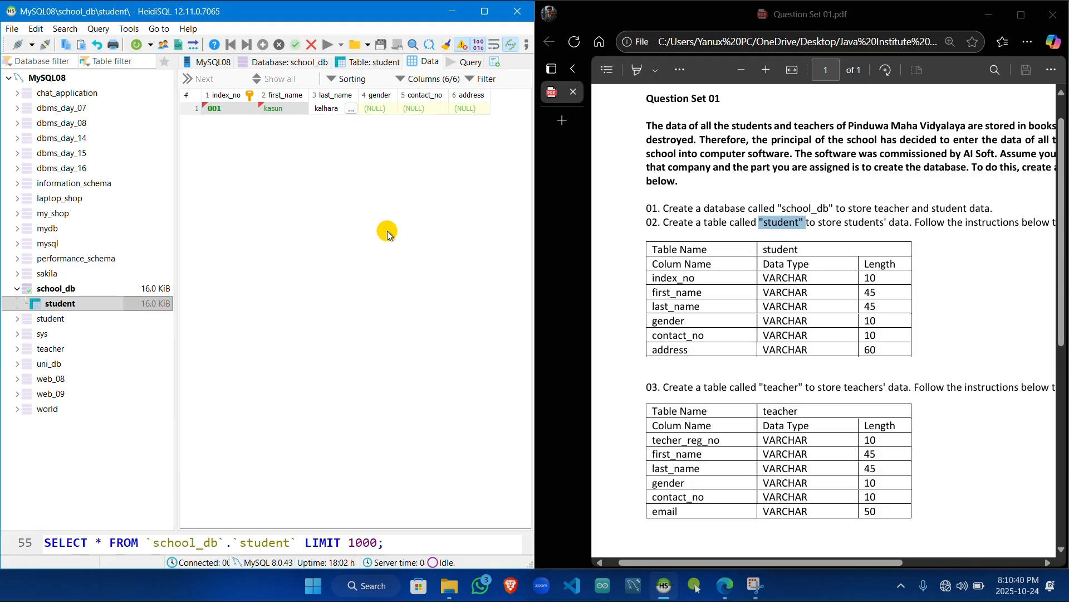
double_click(369, 111)
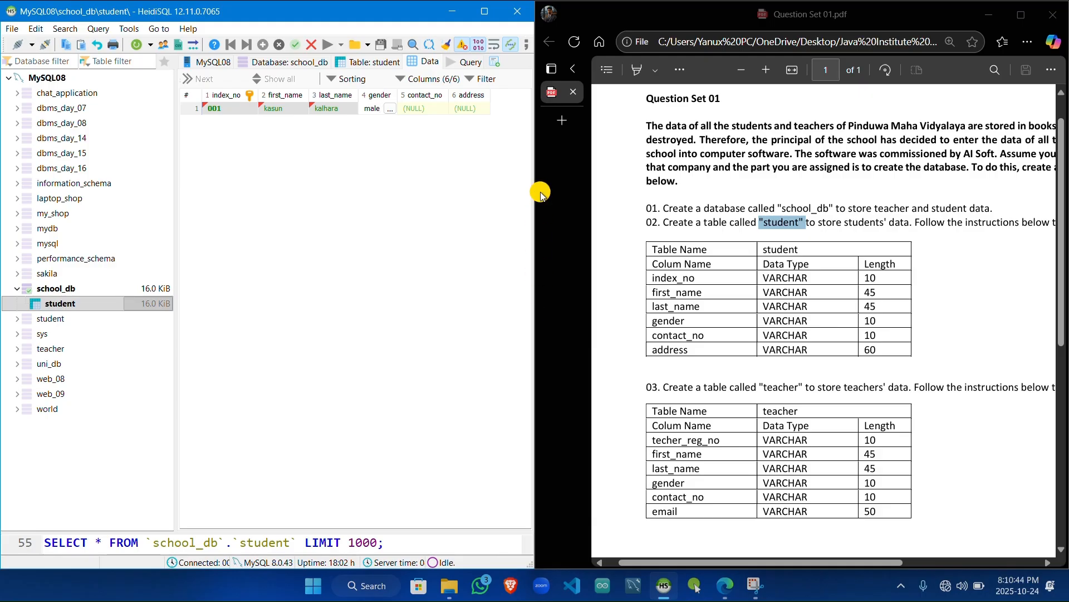
Step: Fill in the student's contact number and enter an e-mail as the address, post the row, and widen the address column
left_click(423, 109)
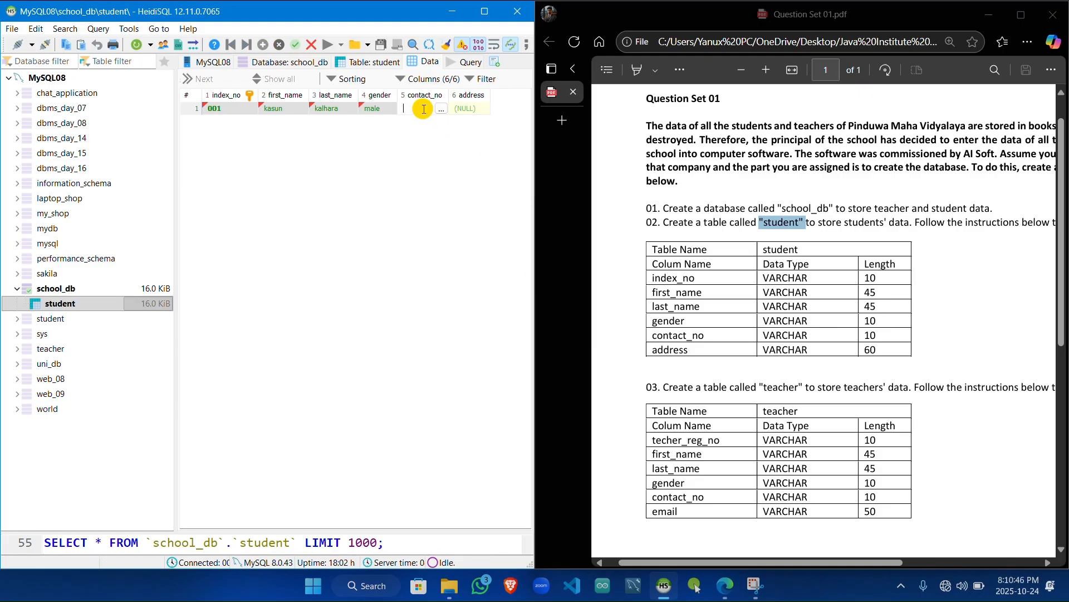
double_click(423, 108)
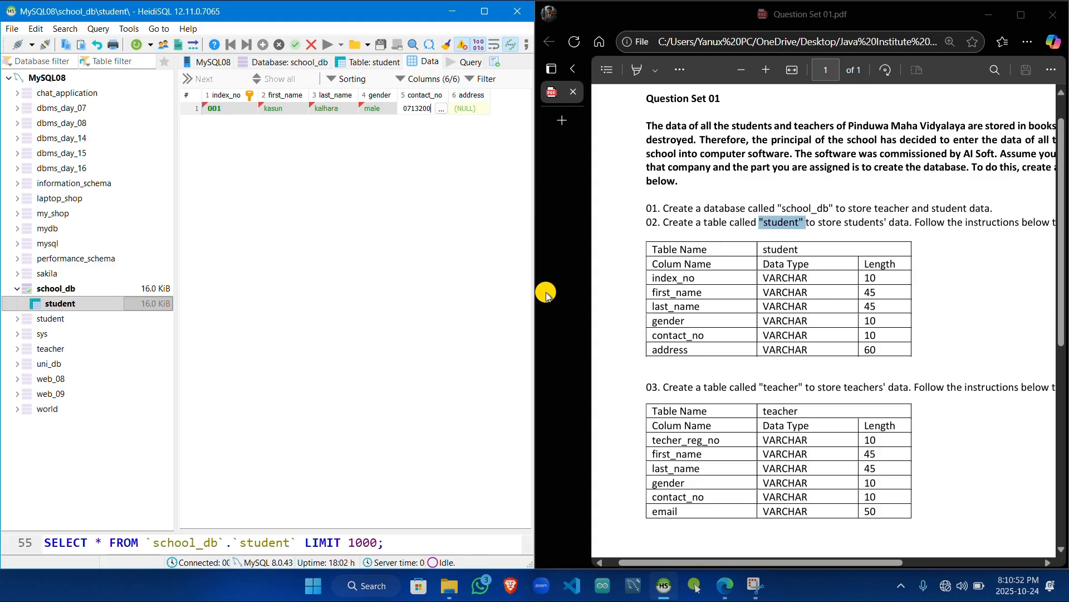
left_click(470, 109)
double_click(469, 109)
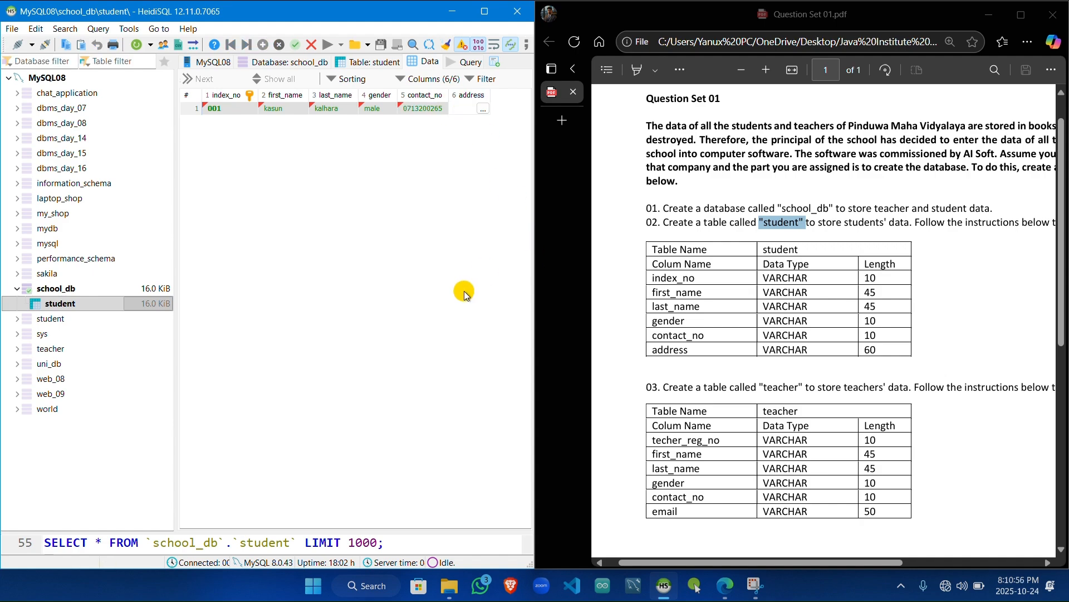
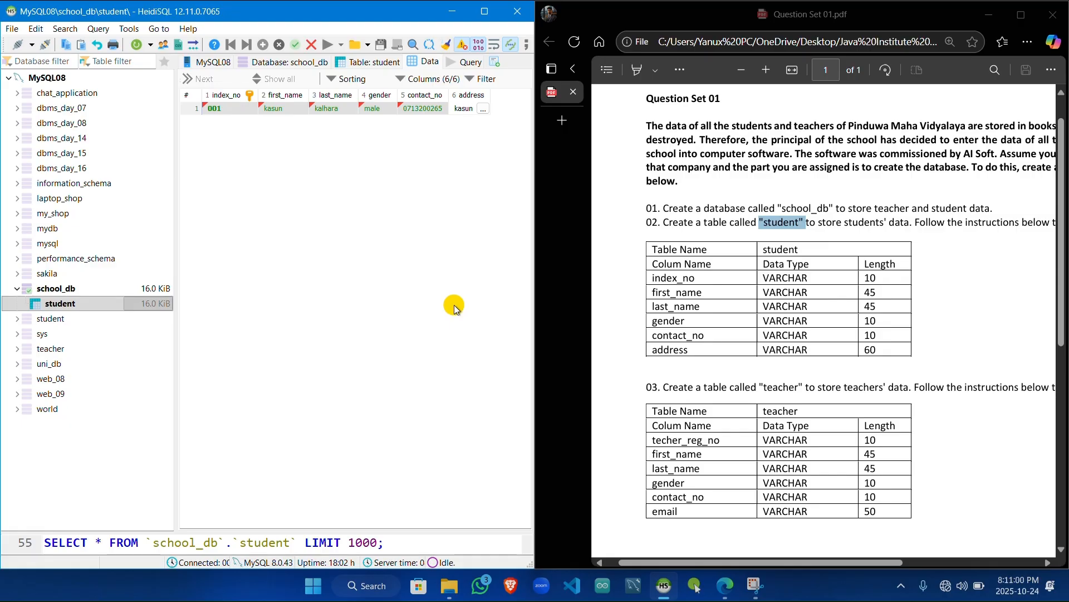
left_click(485, 124)
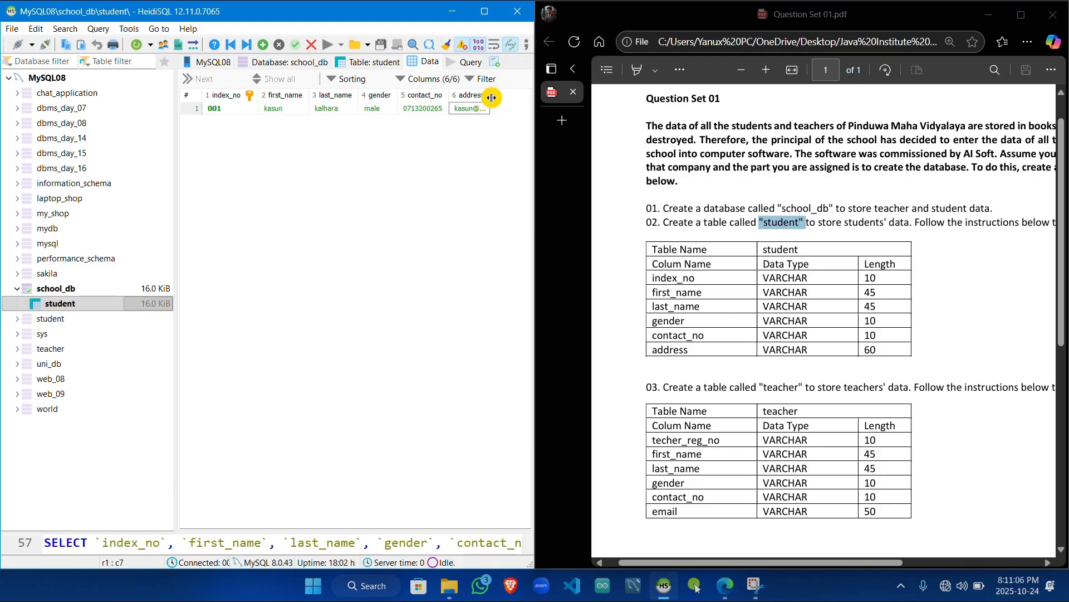
left_click_drag(491, 93, 525, 94)
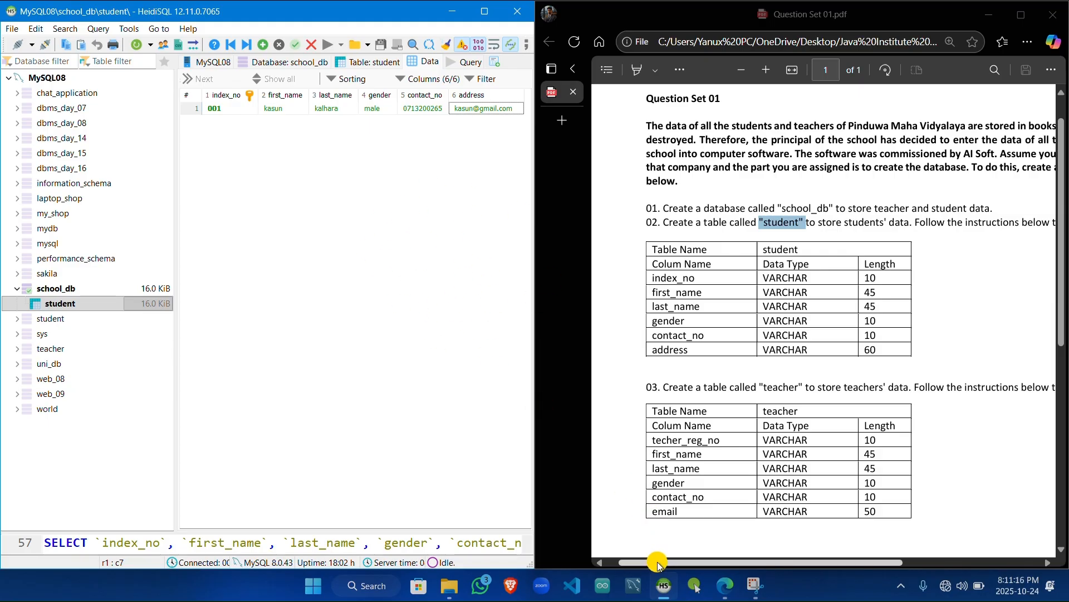
Step: Create a new table named teacher in the school_db database
left_click_drag(658, 563, 688, 562)
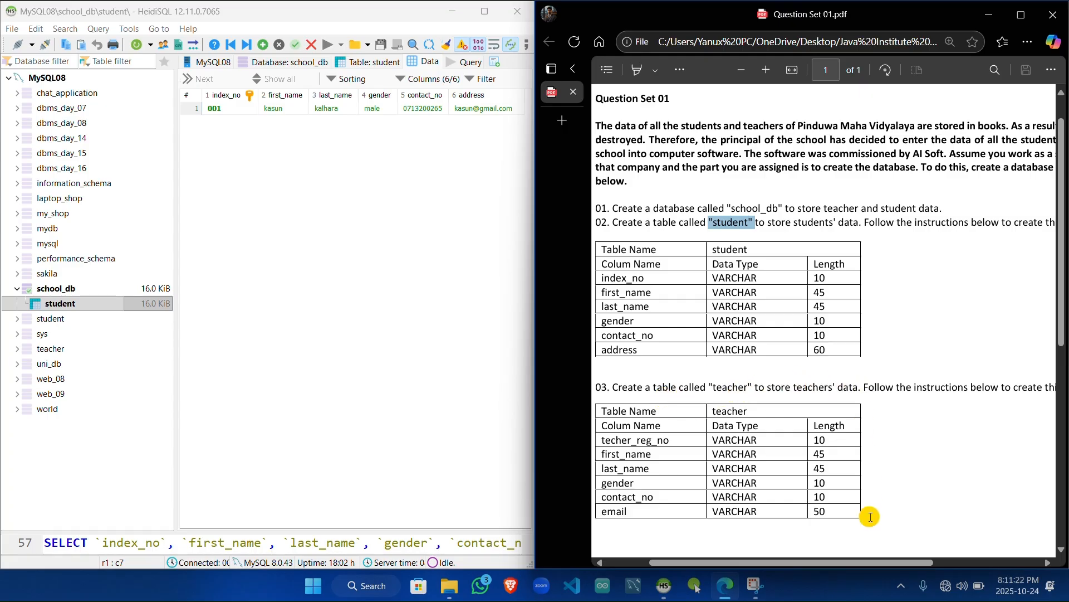
left_click_drag(839, 564, 797, 563)
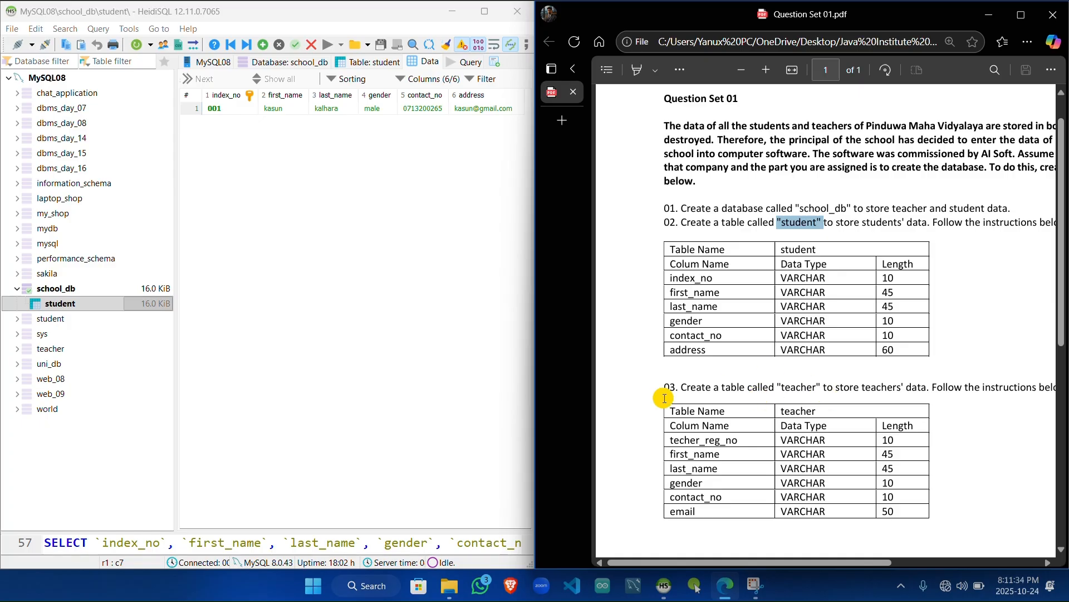
left_click(140, 289)
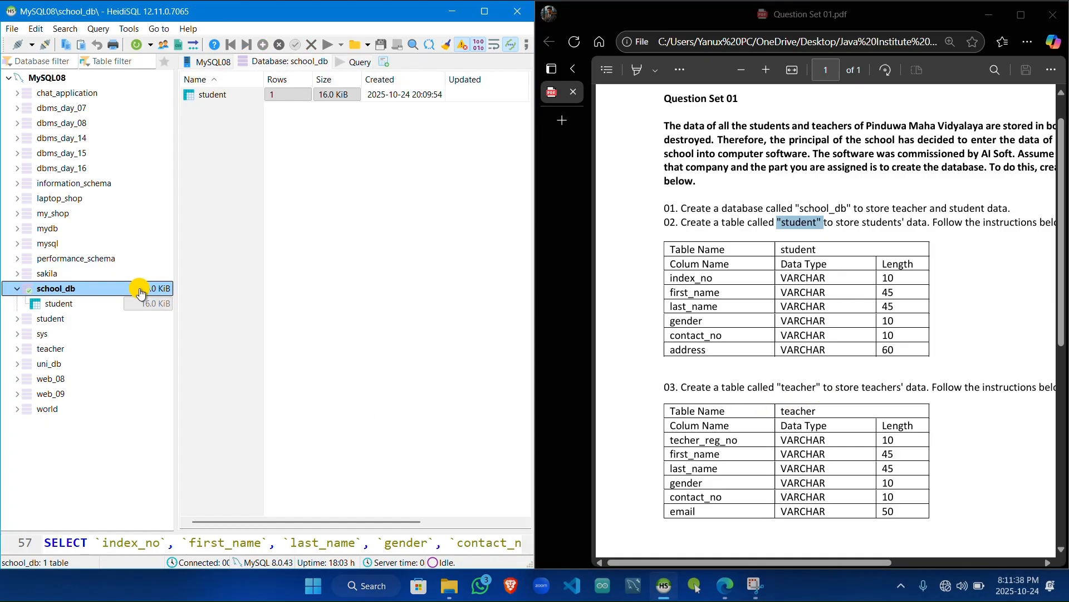
right_click(89, 293)
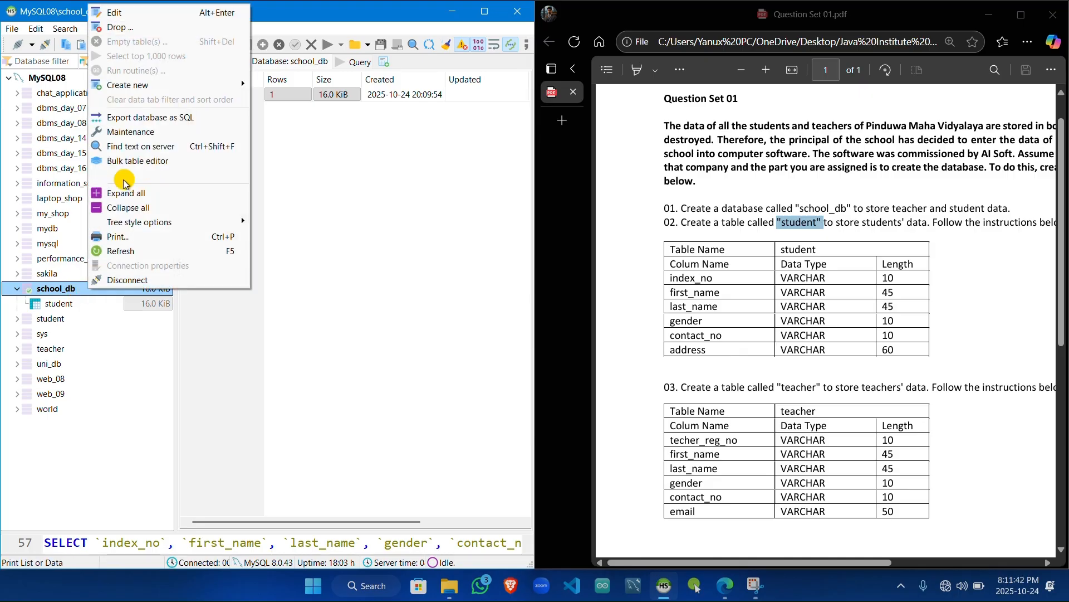
mouse_move(179, 85)
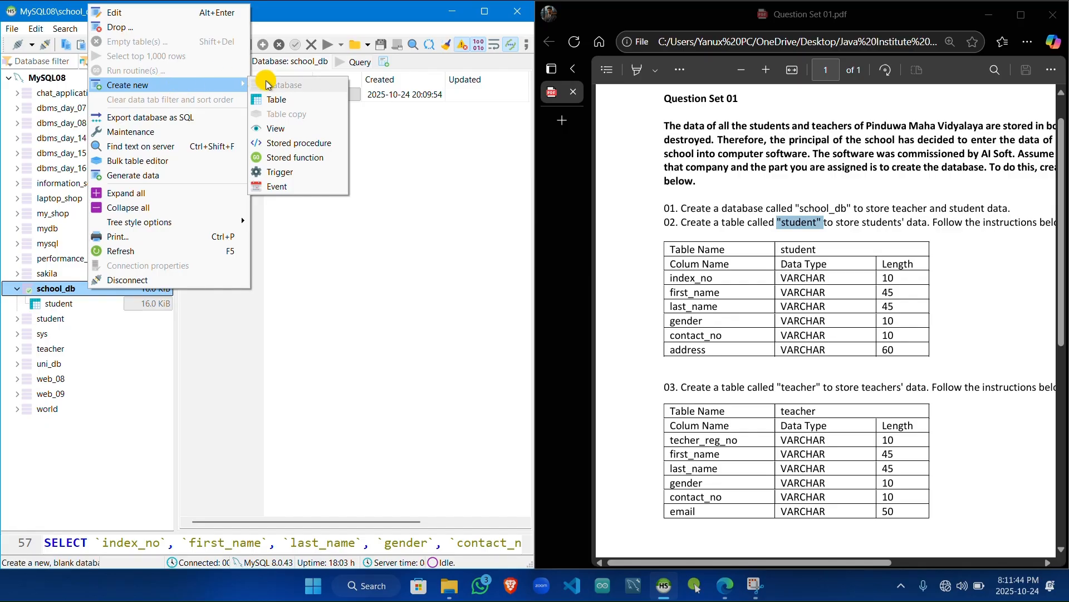
left_click(301, 101)
left_click(314, 102)
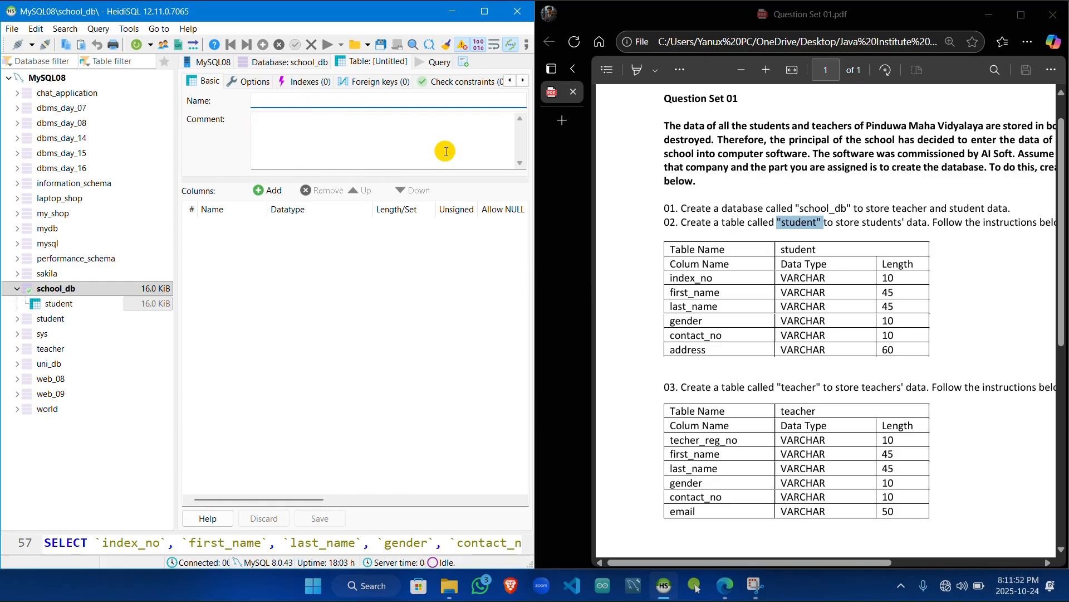
type("teacher")
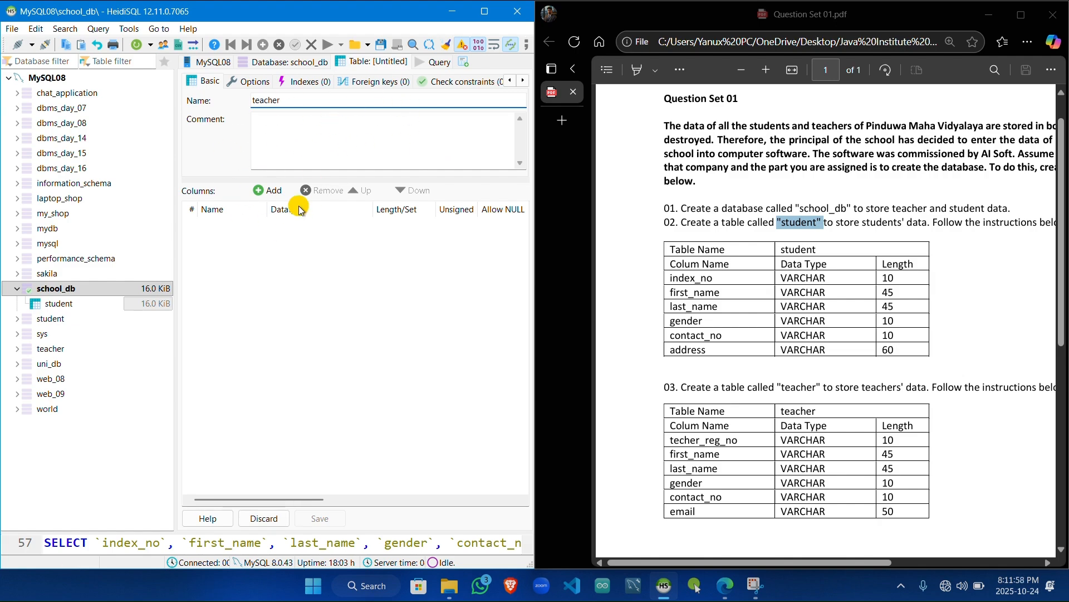
Step: Add the first column to the teacher table and name it teacher_reg_no
left_click(272, 196)
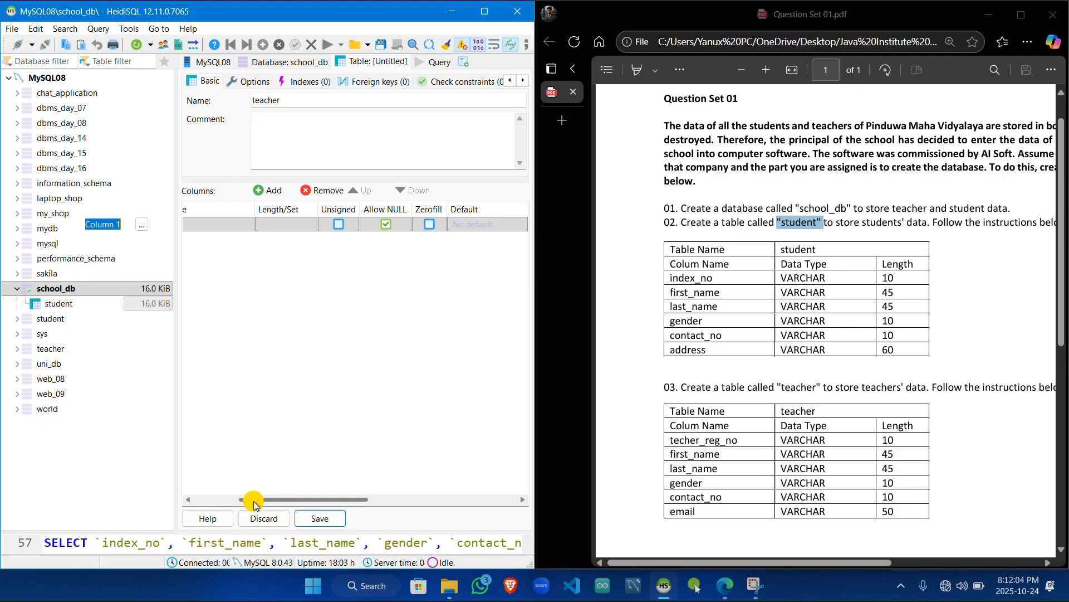
left_click(228, 501)
left_click_drag(228, 501, 187, 496)
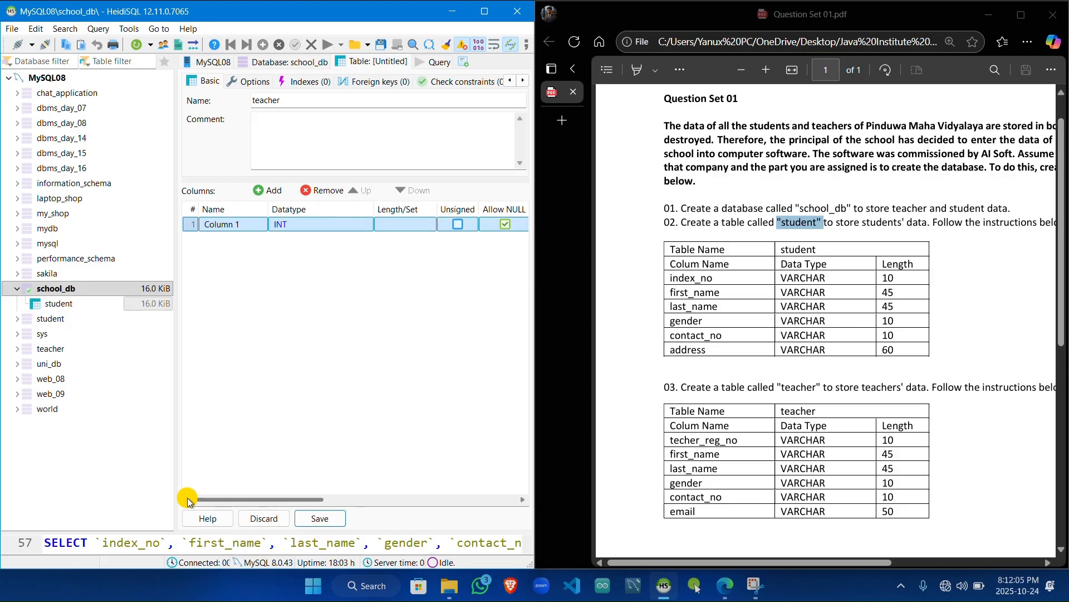
left_click(222, 224)
left_click_drag(247, 224, 187, 228)
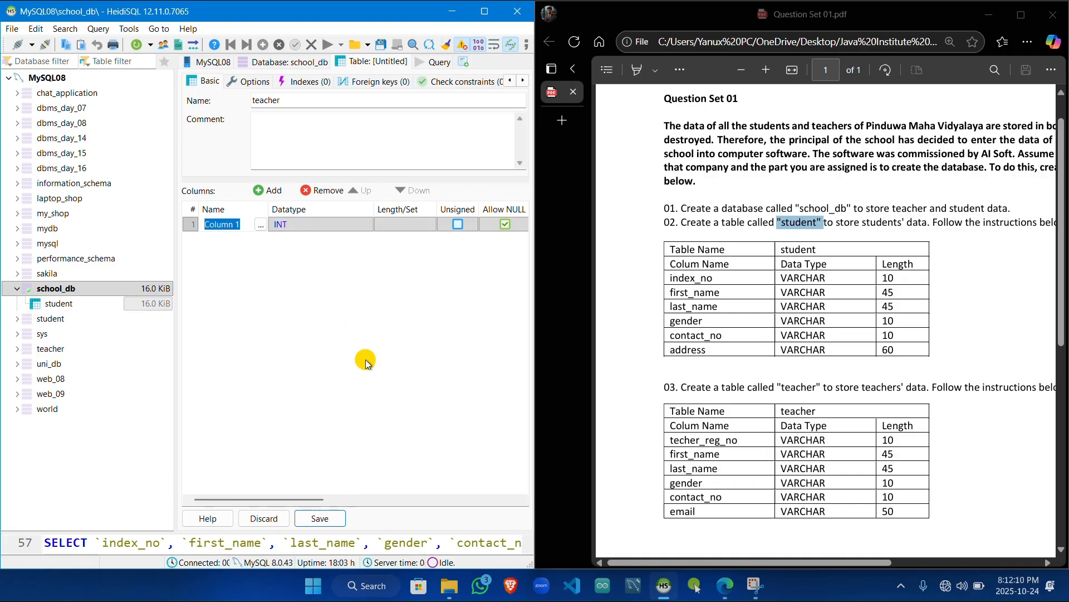
type("teacher_re")
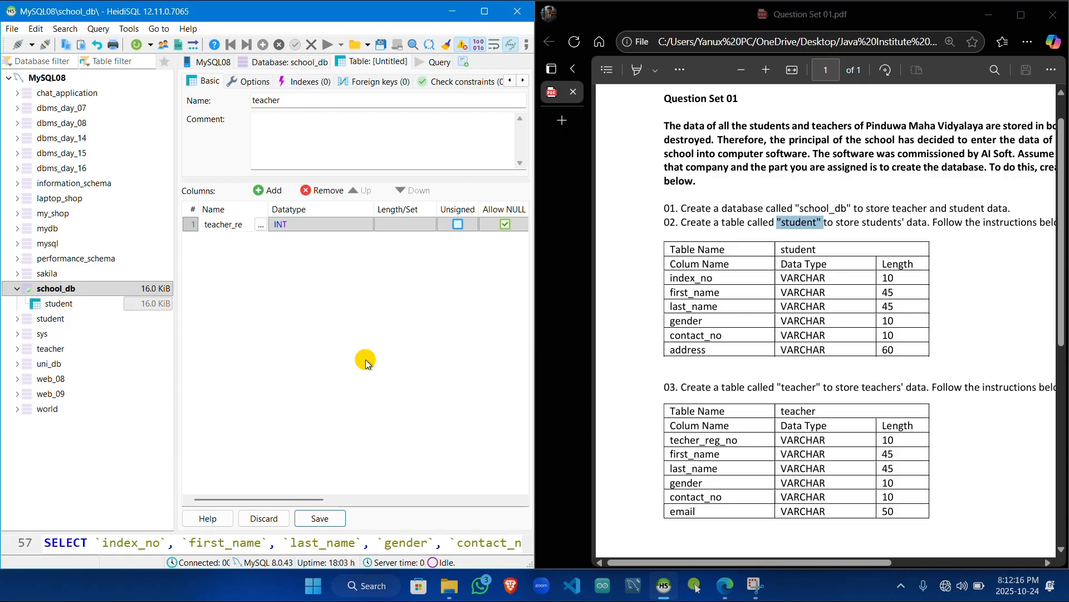
type("g_no")
Step: Set the teacher_reg_no column's datatype to VARCHAR with a length of 10
left_click(348, 224)
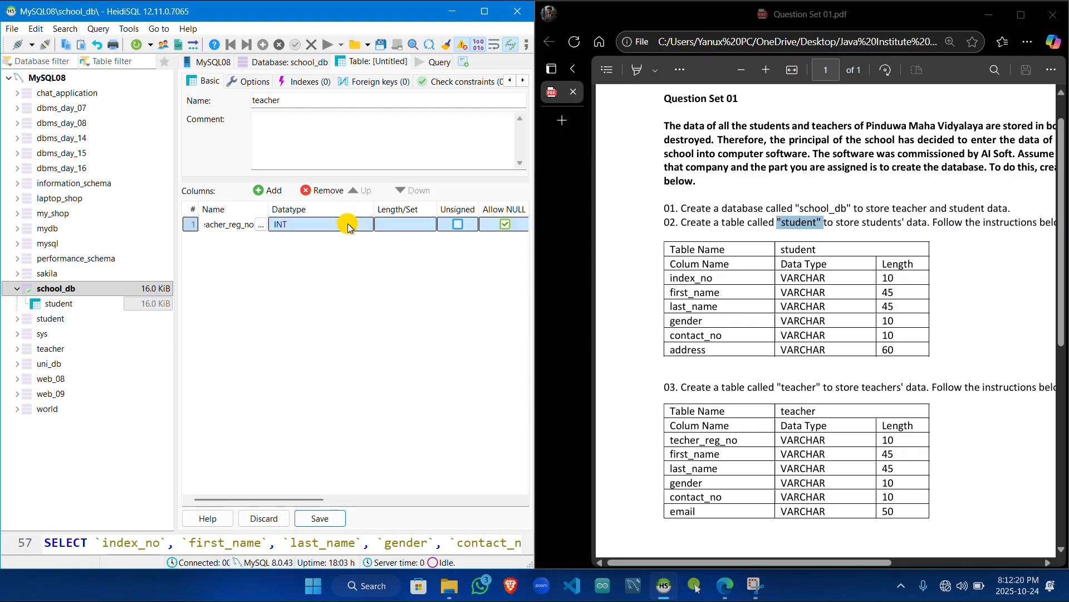
left_click(348, 225)
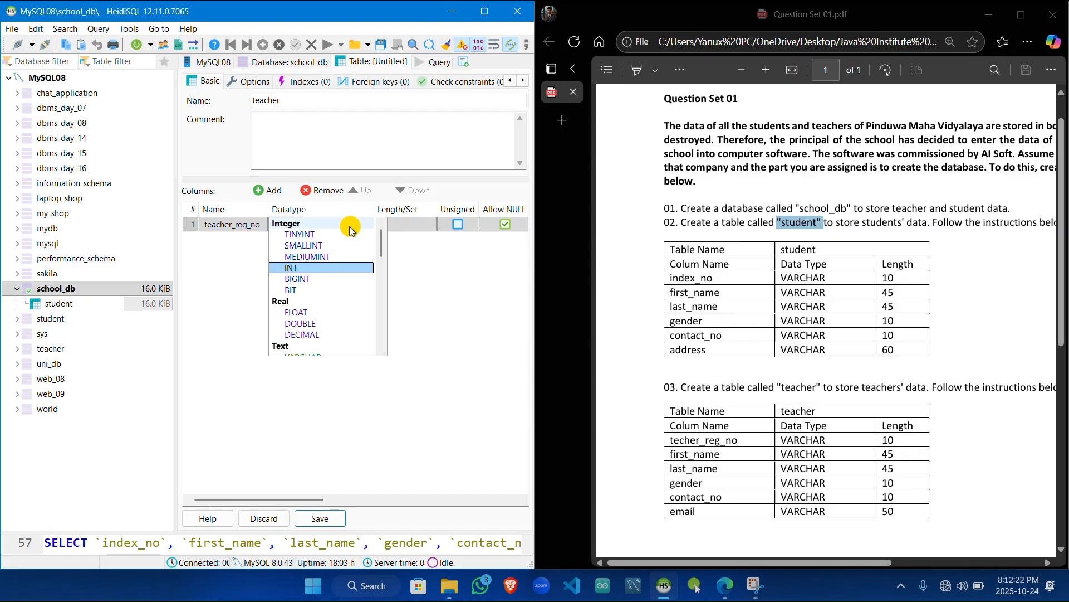
scroll(382, 244, "down", 3)
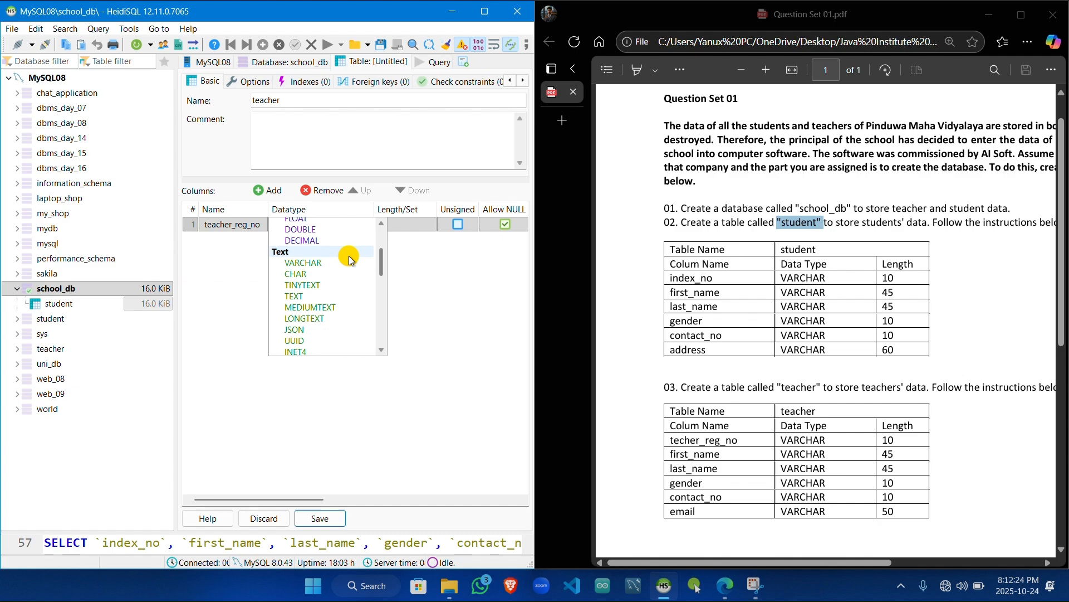
left_click(343, 262)
left_click(398, 230)
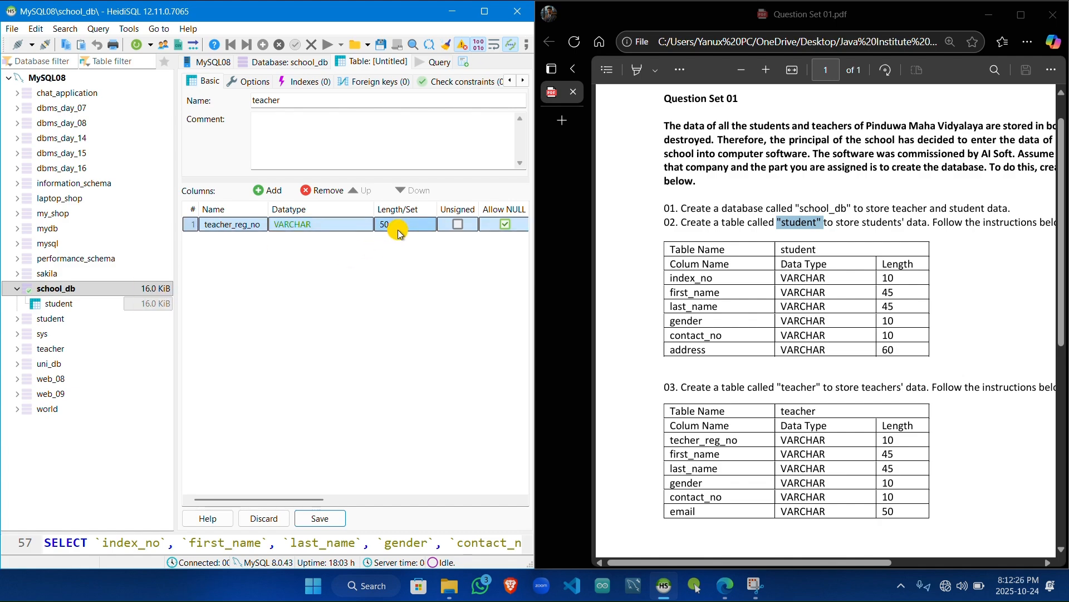
left_click(411, 226)
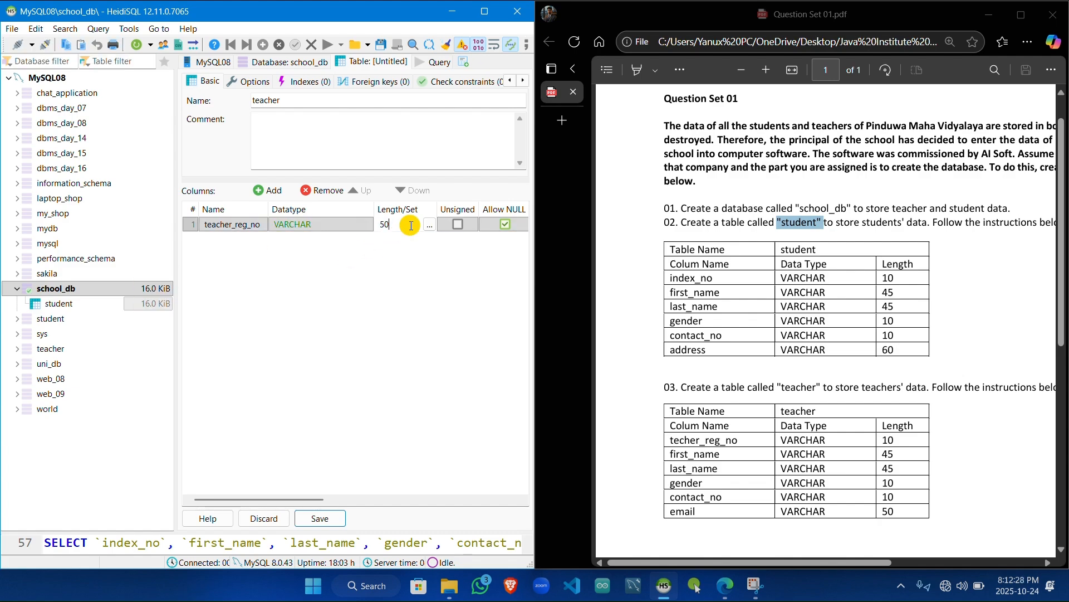
key("BackSpace")
type("10")
Step: Add a first_name column to the teacher table as VARCHAR with length 45
left_click(265, 193)
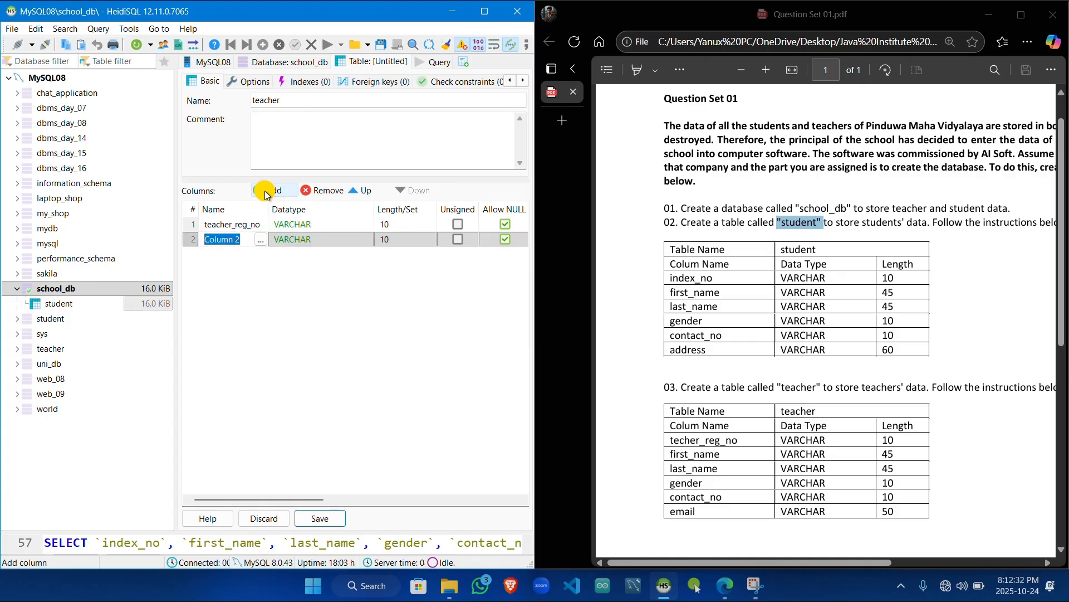
type("first")
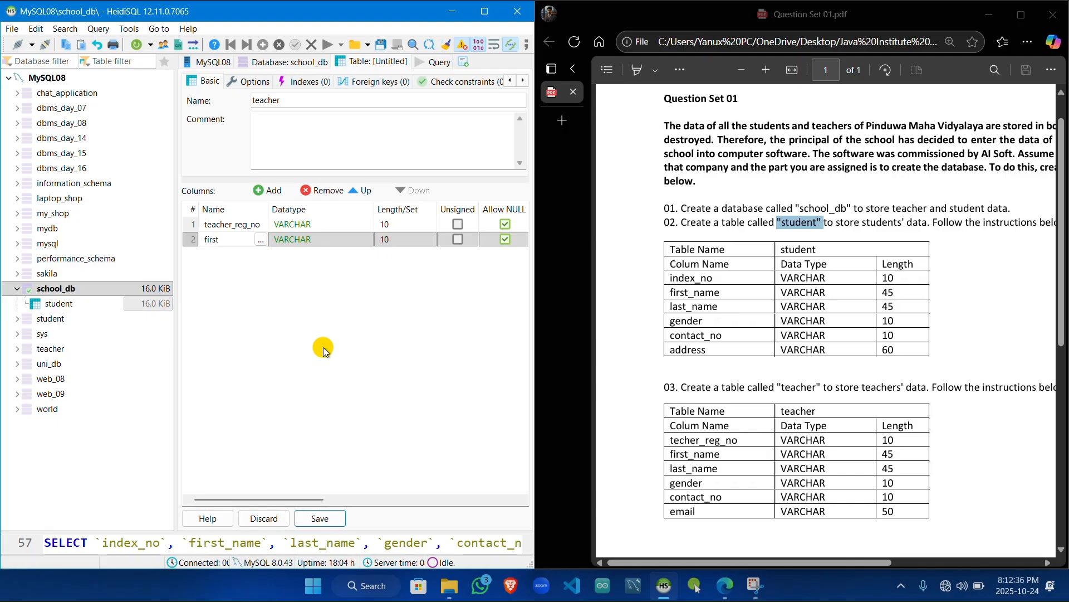
type("_name")
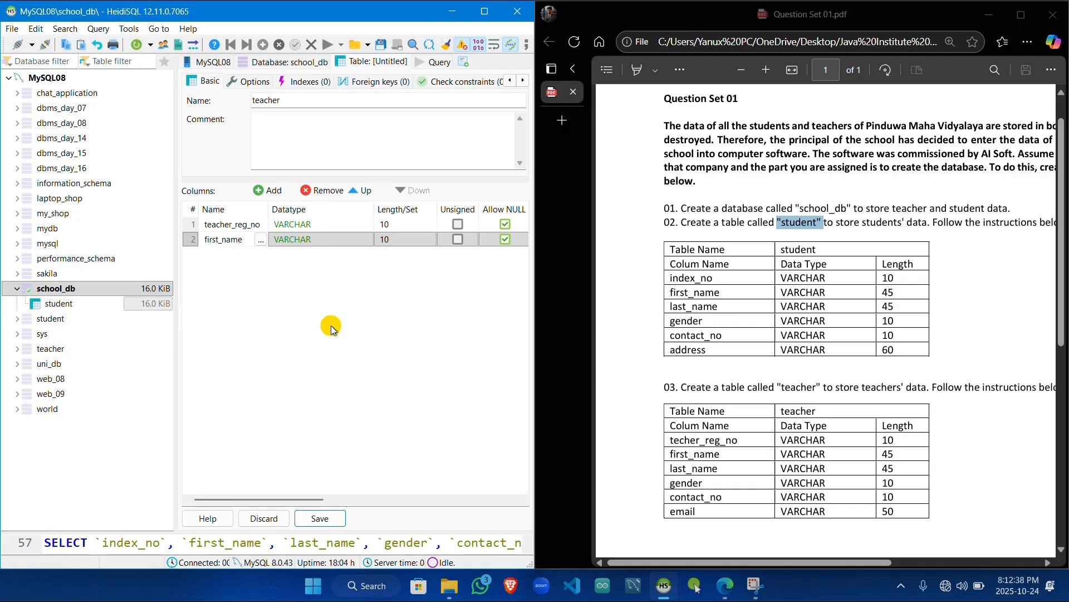
left_click(348, 245)
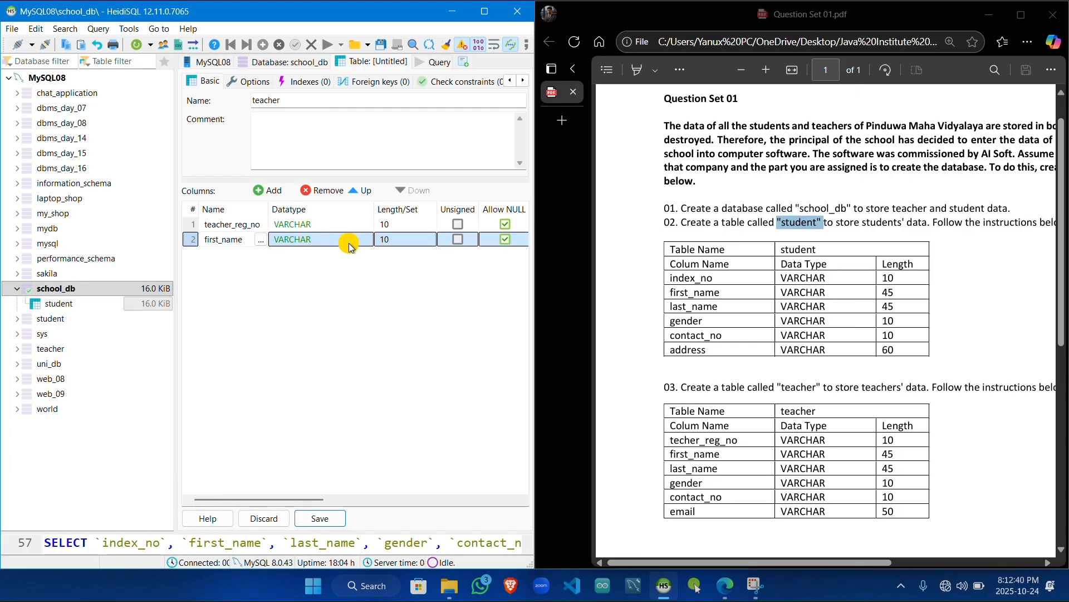
left_click(397, 240)
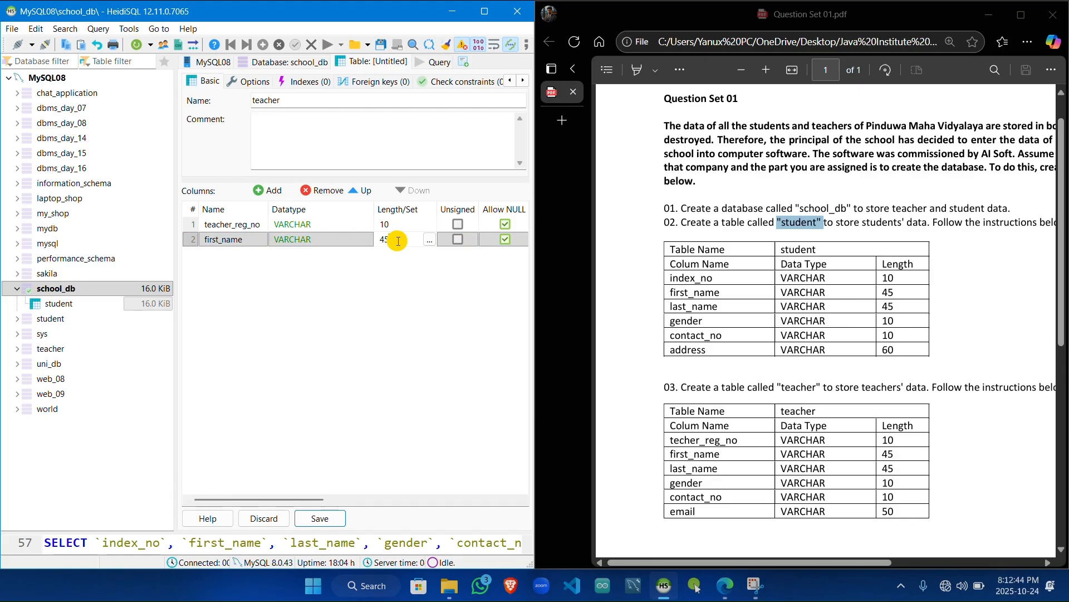
Step: Add a last_name column to the teacher table as VARCHAR with length 45
left_click(264, 193)
type("l")
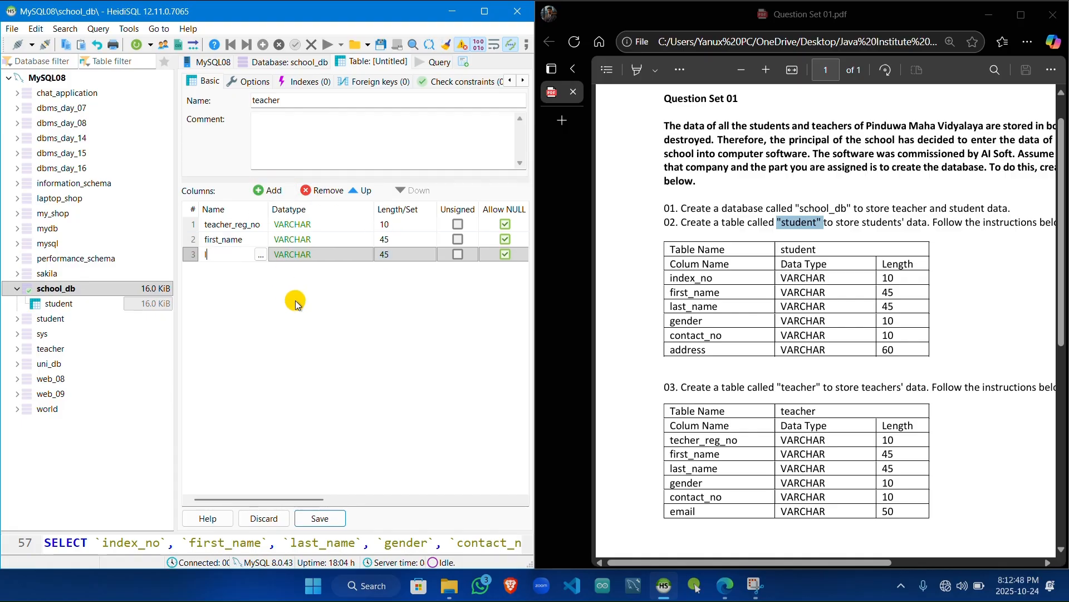
type("ast_na")
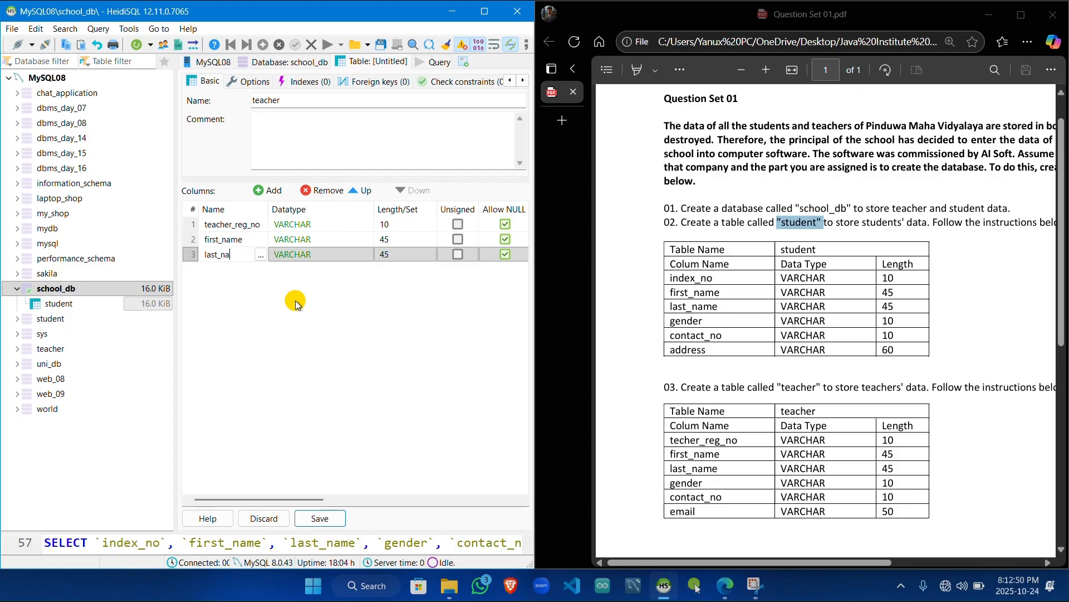
type("me")
left_click(290, 254)
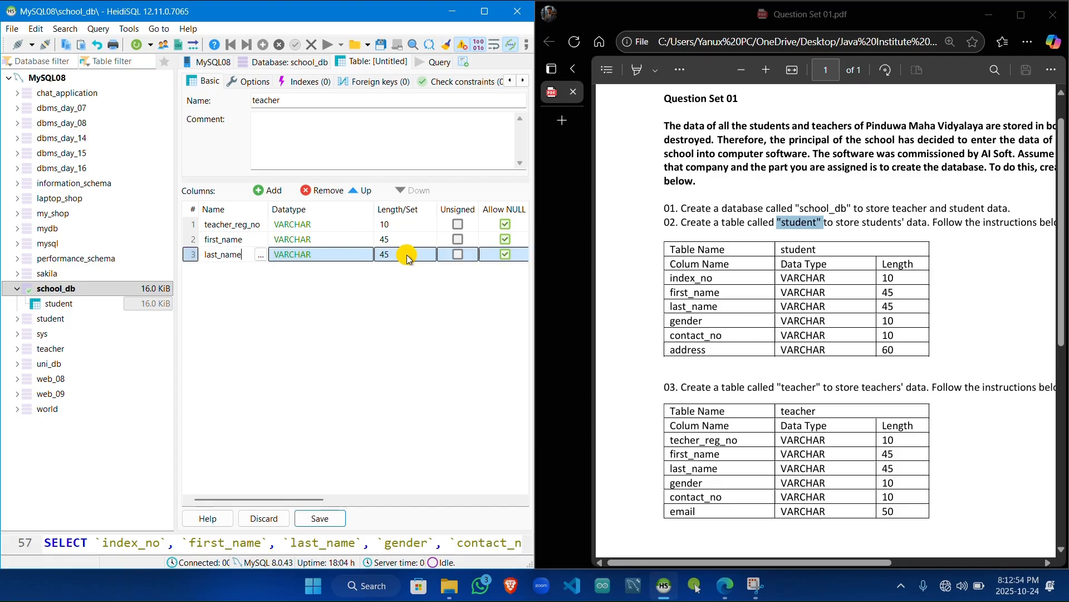
Step: Add a gender column to the teacher table as VARCHAR and set its length to 10
left_click(273, 192)
type("ge")
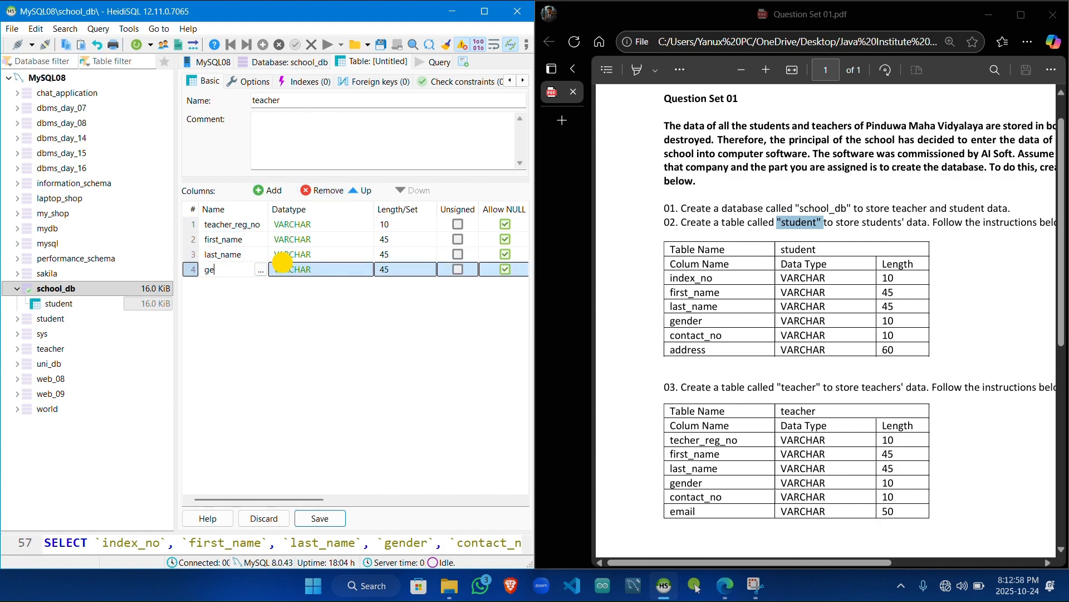
type("ndre")
key("BackSpace")
type("e")
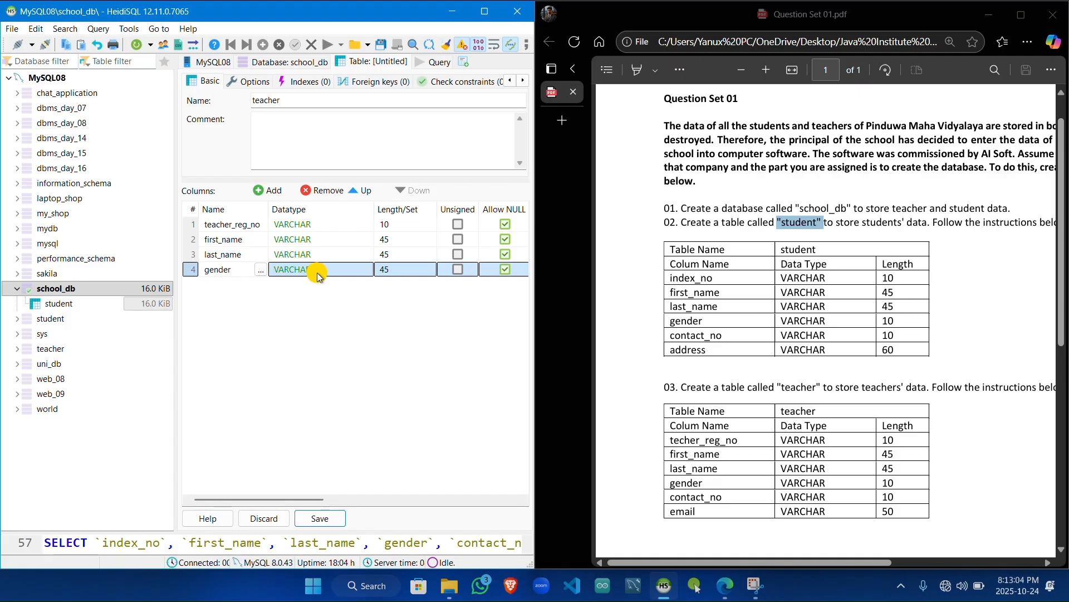
left_click(392, 271)
key("BackSpace")
key("BackSpace")
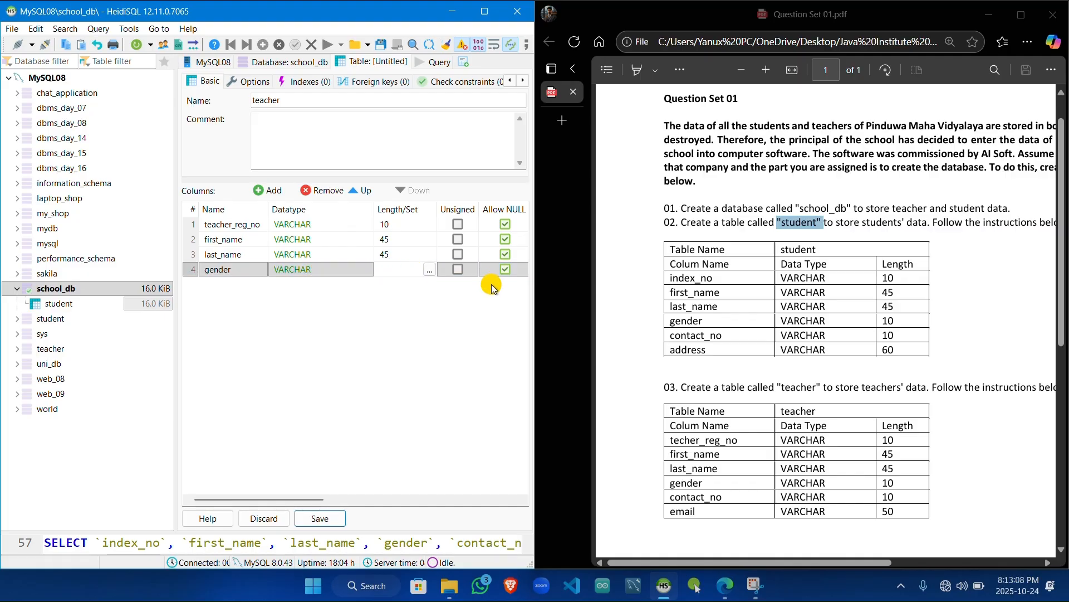
type("10")
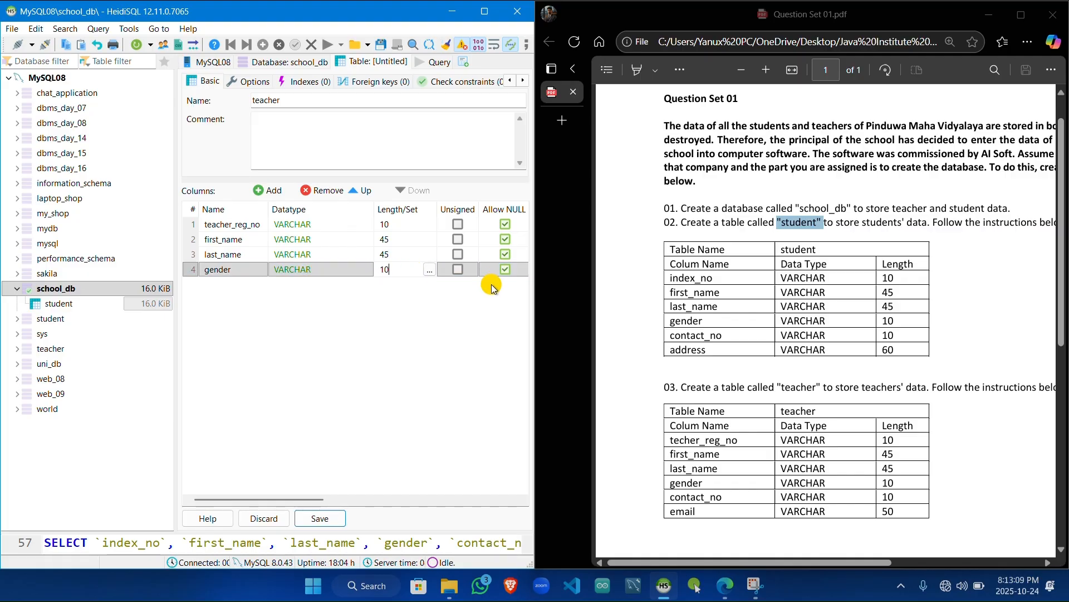
Step: Add a contact_no column to the teacher table as VARCHAR with length 10
left_click(259, 190)
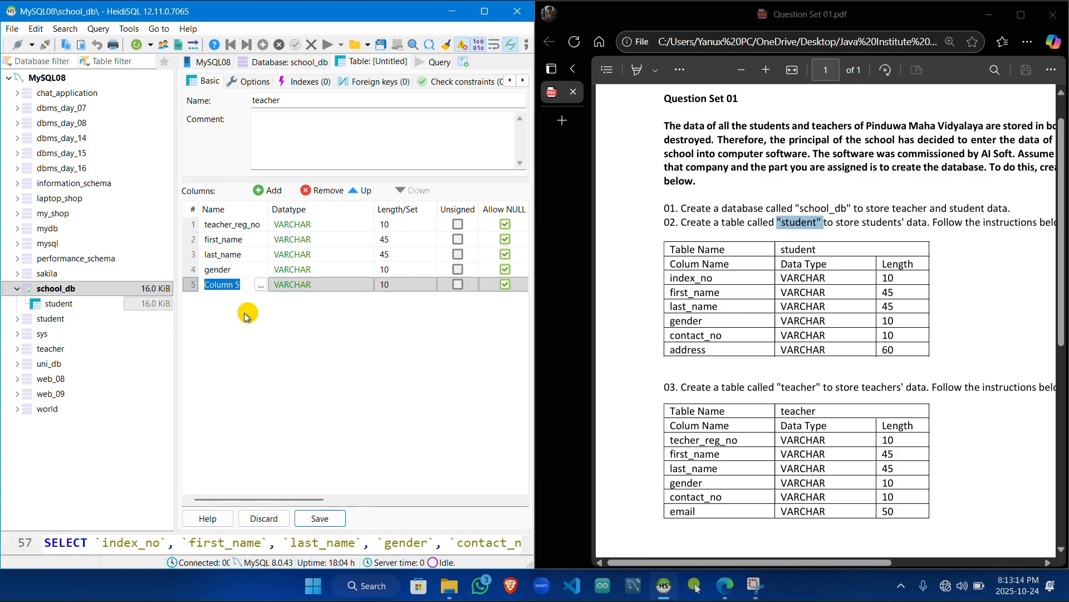
type("cont")
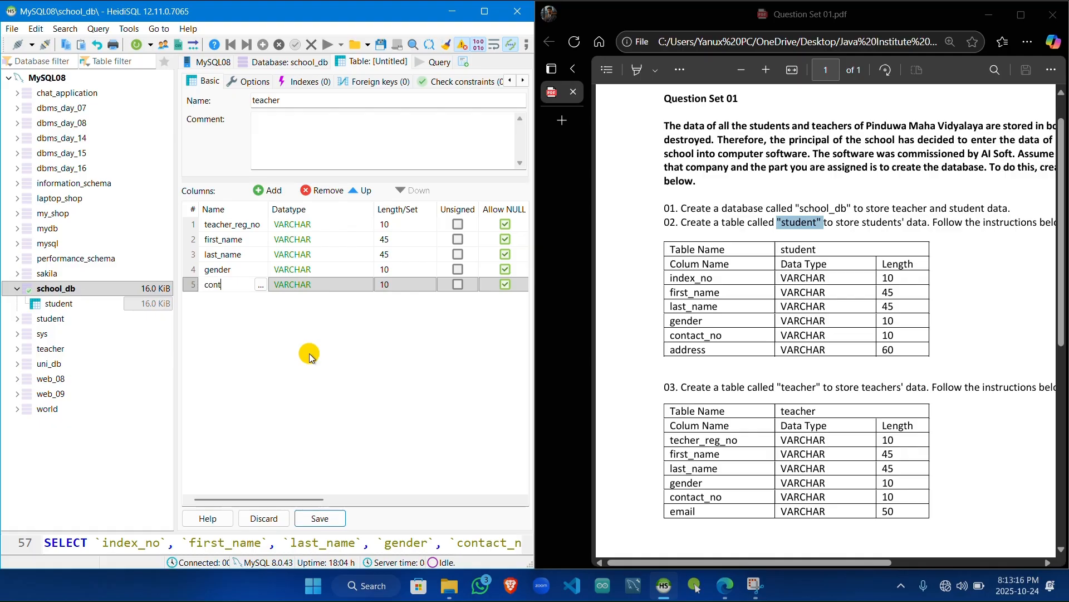
type("act_no")
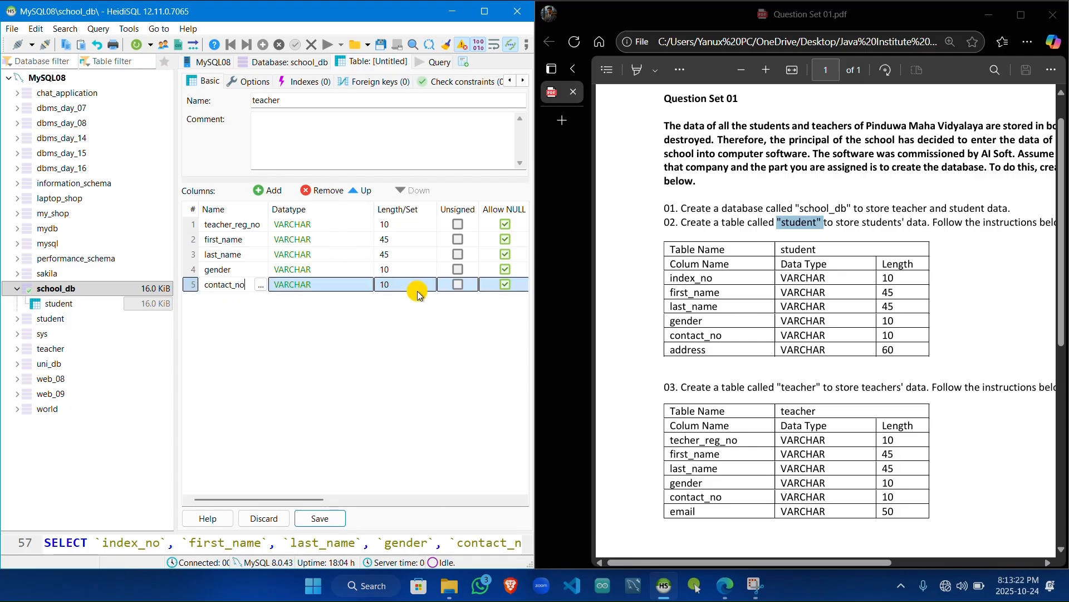
Step: Add an email column to the teacher table as VARCHAR and set its length to 50
left_click(267, 192)
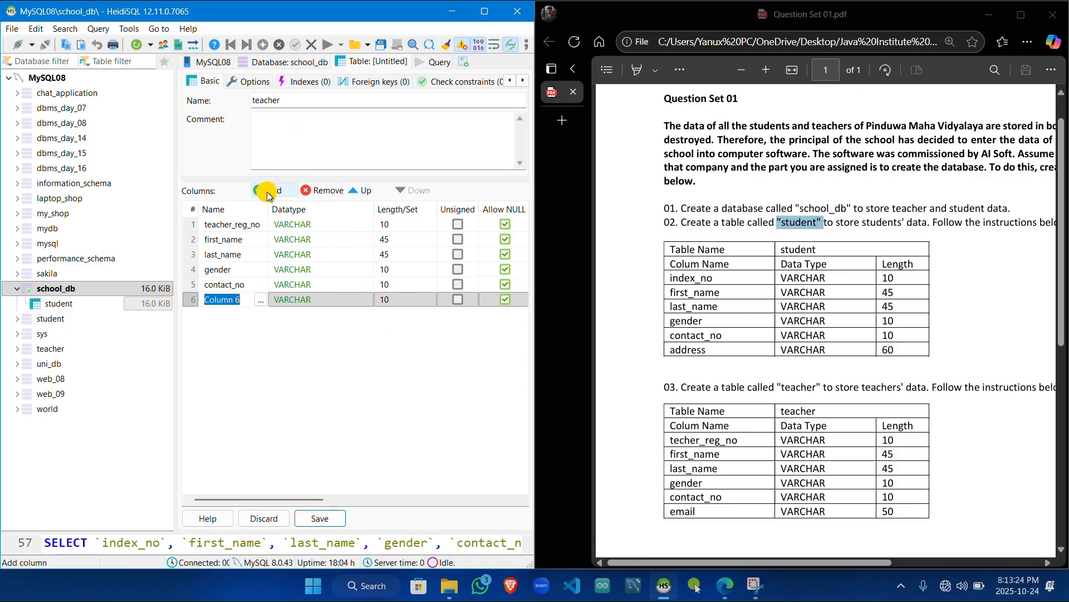
type("email")
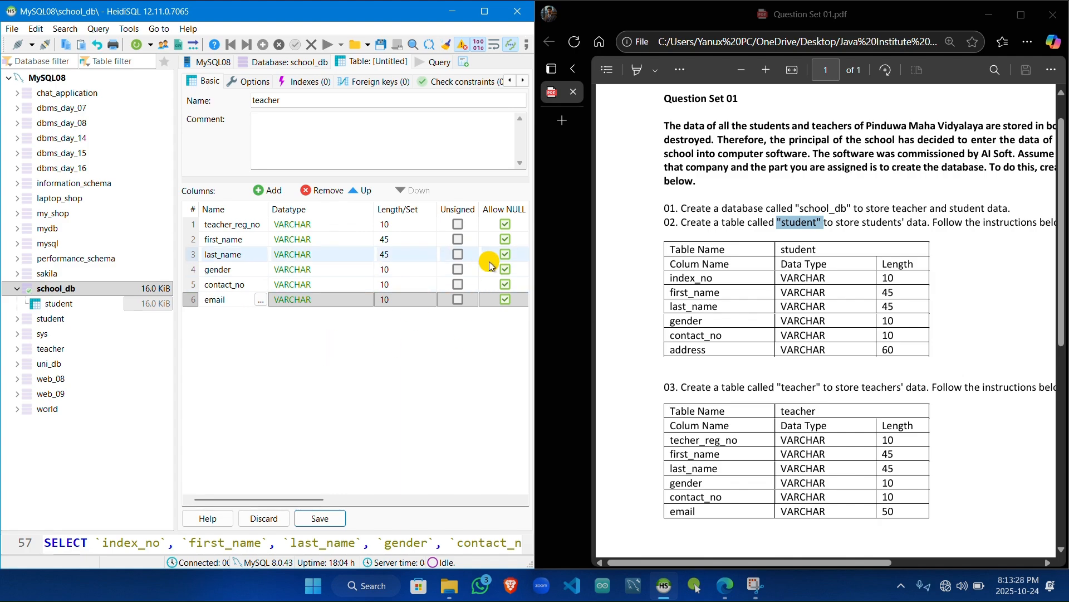
left_click(393, 302)
key("BackSpace")
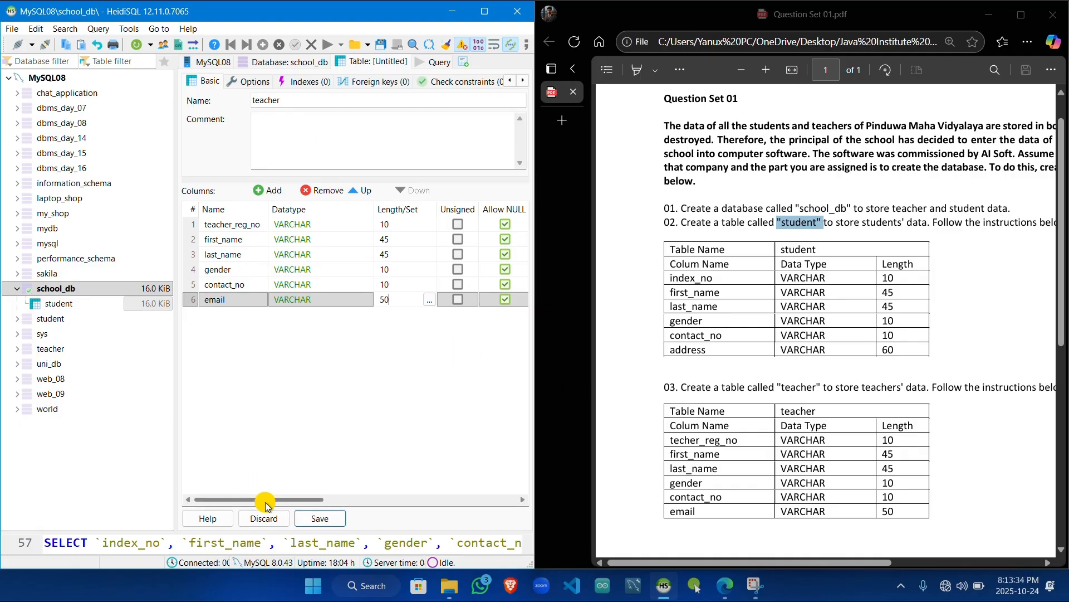
key("Return")
Step: Give the teacher_reg_no column an empty custom-text default instead of NULL and save the teacher table
left_click_drag(265, 504, 356, 503)
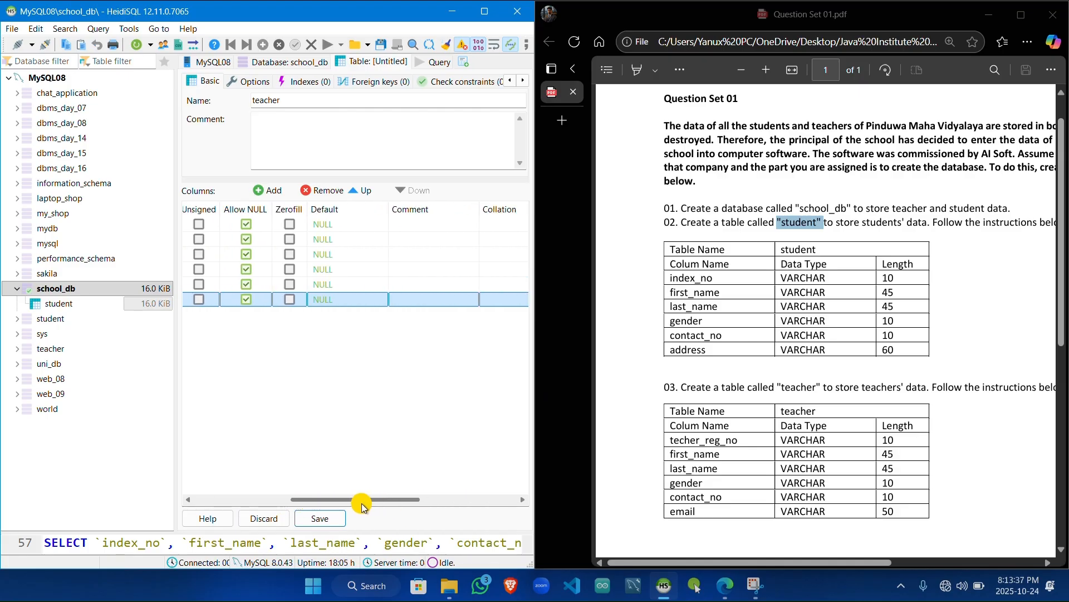
left_click(338, 224)
left_click(338, 224)
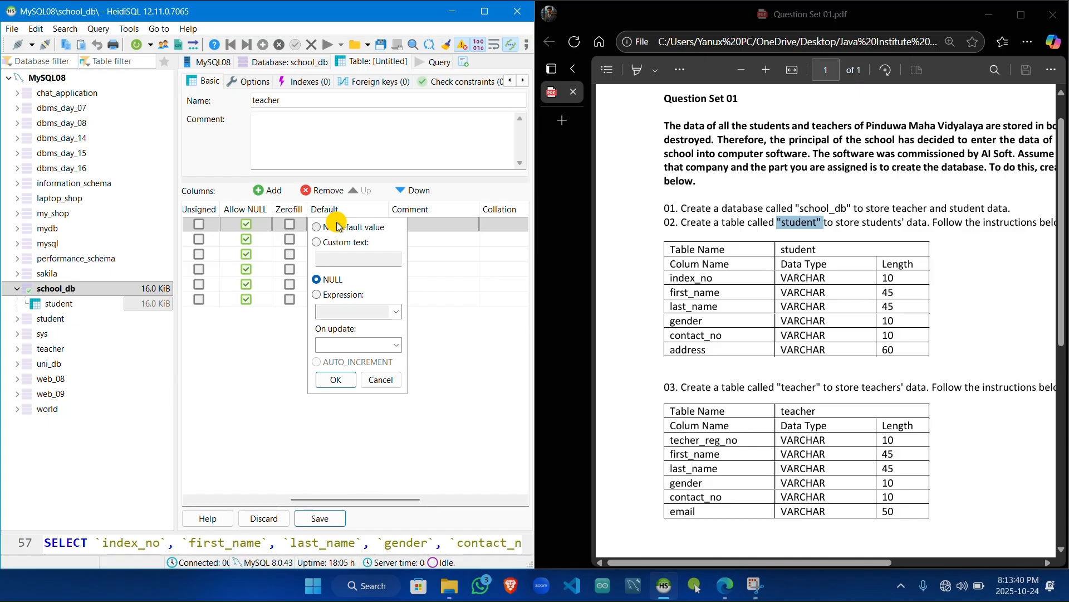
left_click(321, 258)
left_click(291, 361)
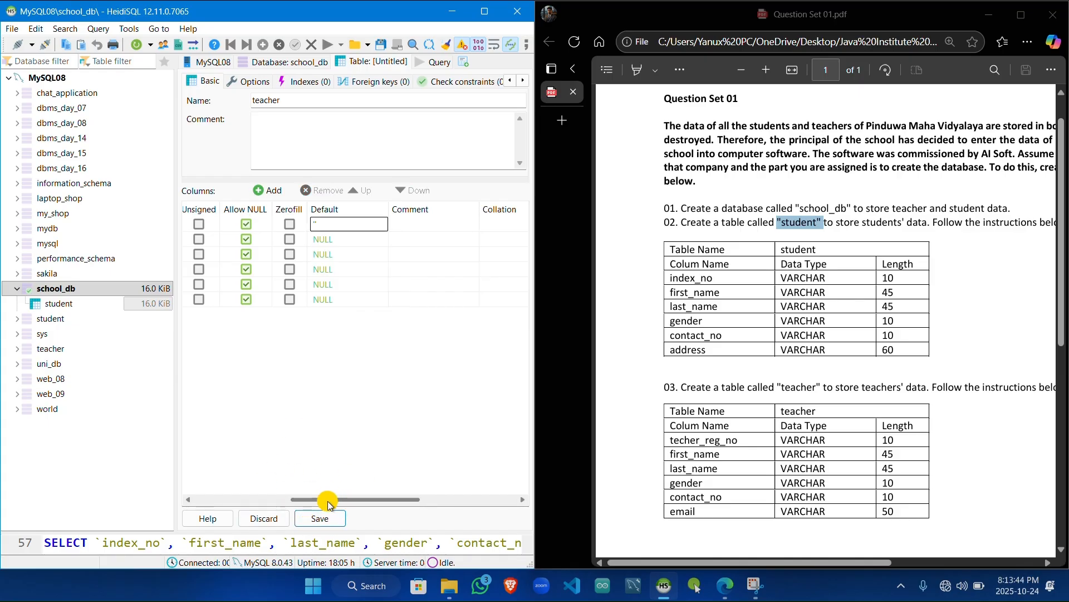
left_click_drag(333, 499, 182, 485)
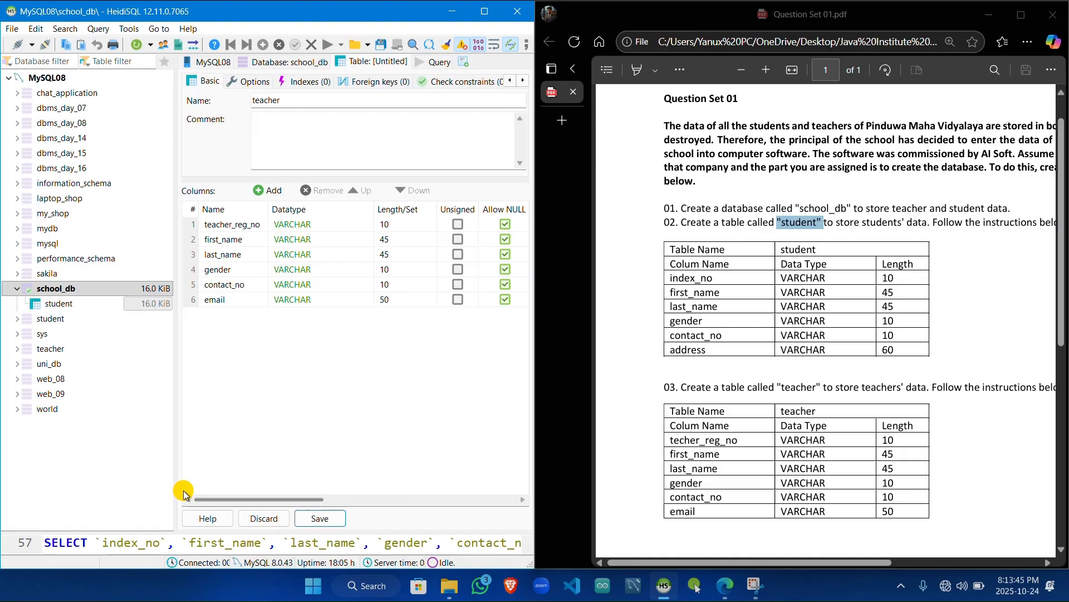
left_click(315, 514)
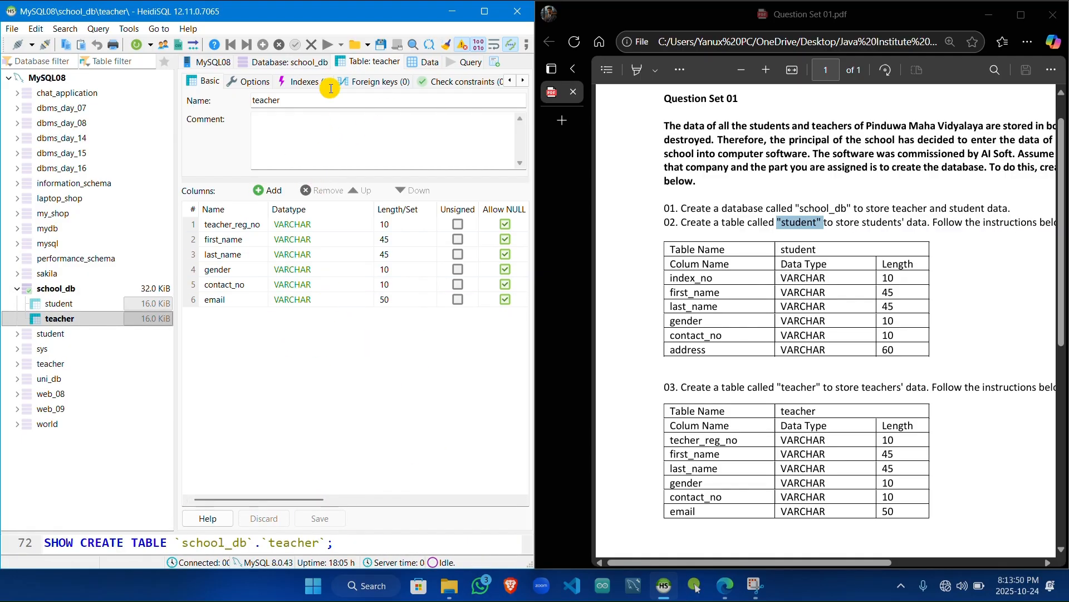
Step: Insert a row in the teacher table's data with teacher_reg_no 001 and the teacher's first and last name
left_click(429, 62)
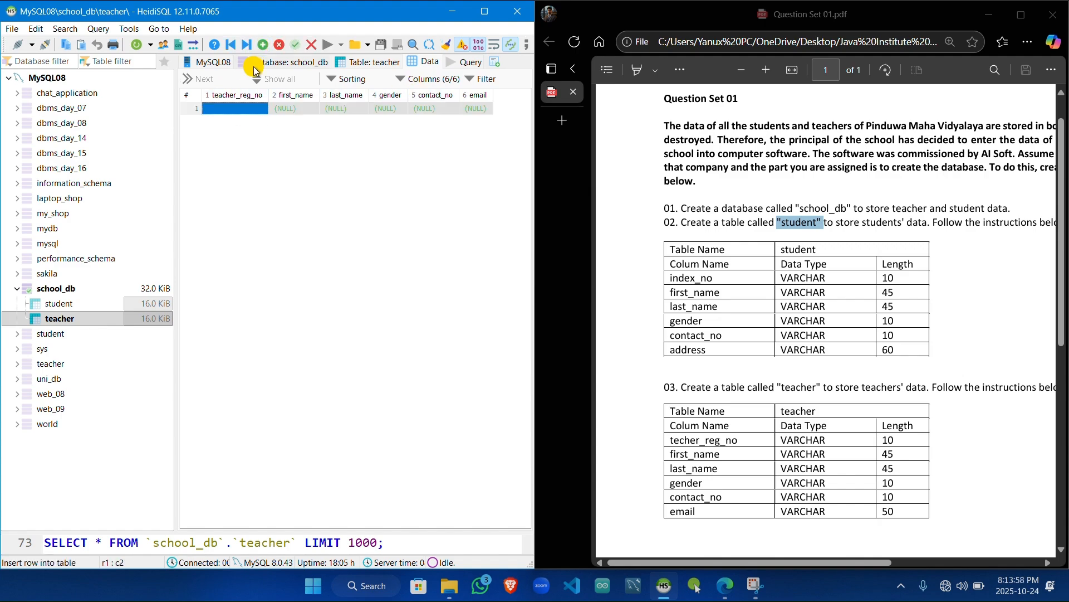
double_click(249, 112)
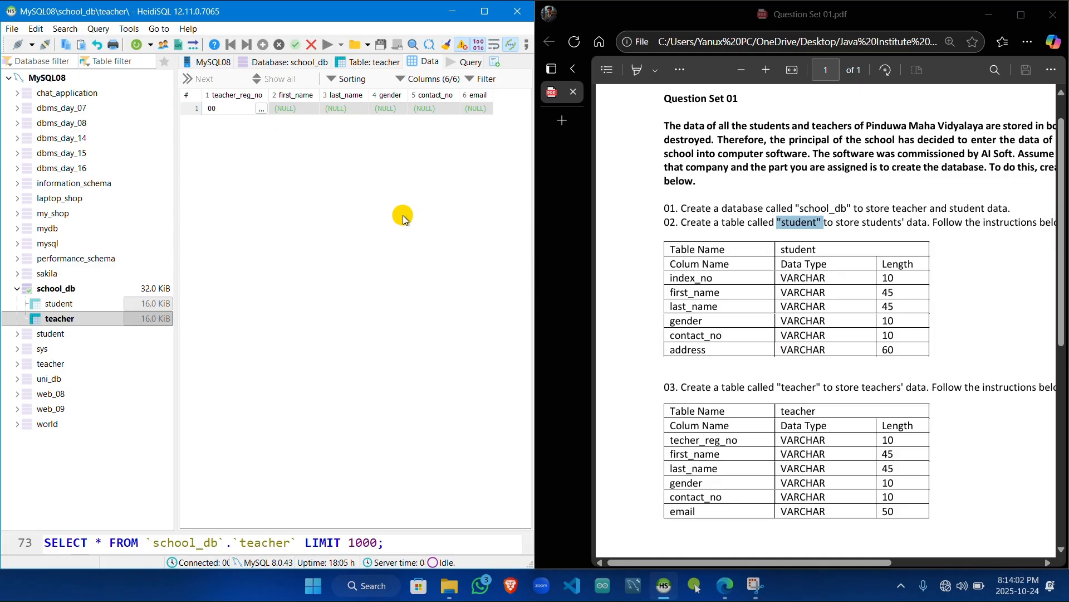
type("001")
double_click(294, 108)
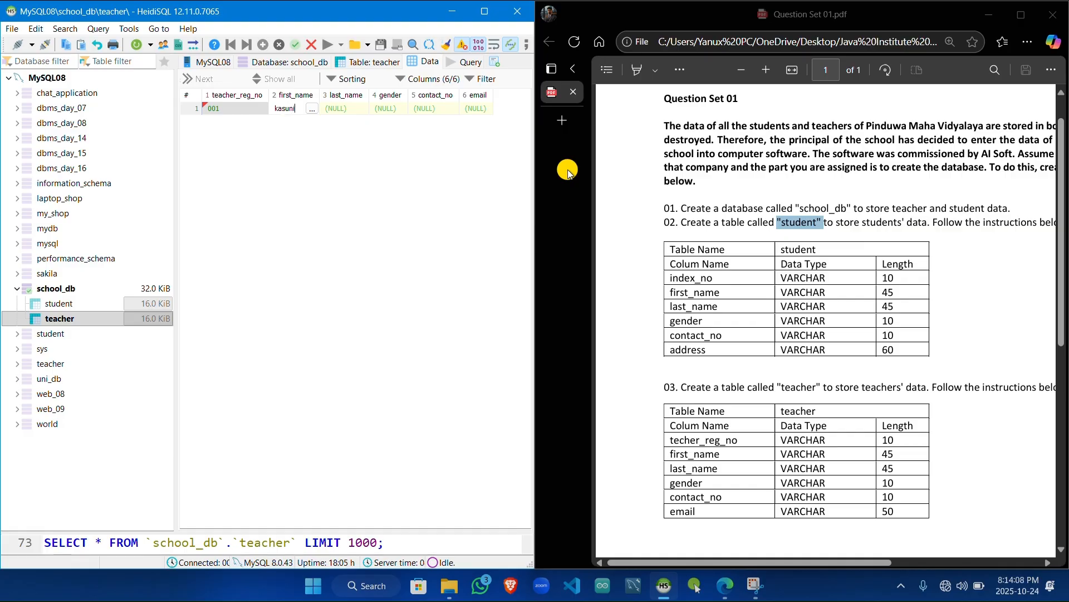
double_click(335, 110)
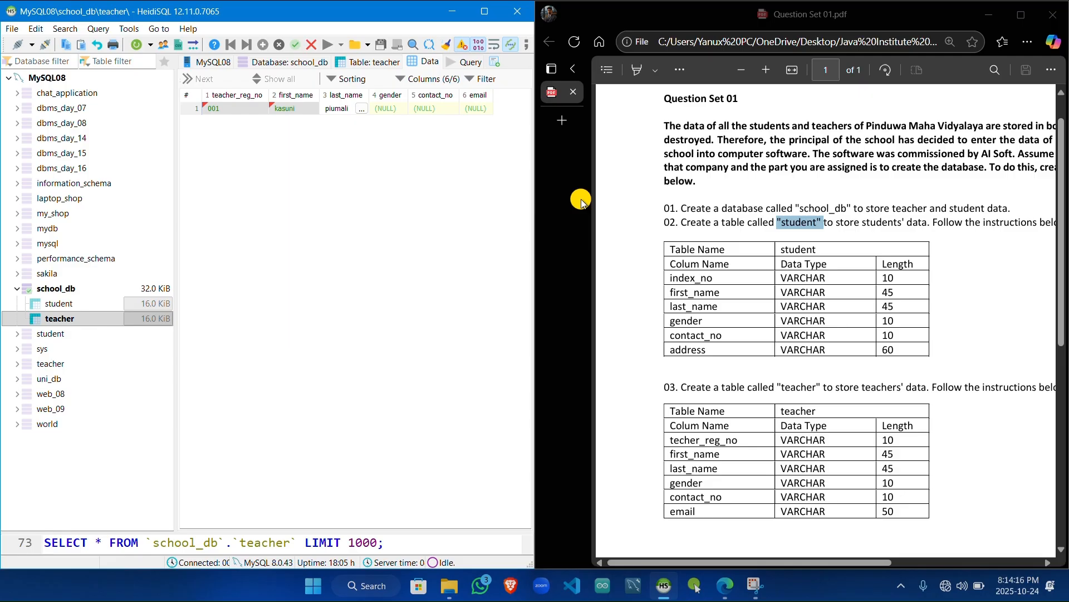
Step: Set the teacher row's gender to female and enter the teacher's contact number
double_click(393, 110)
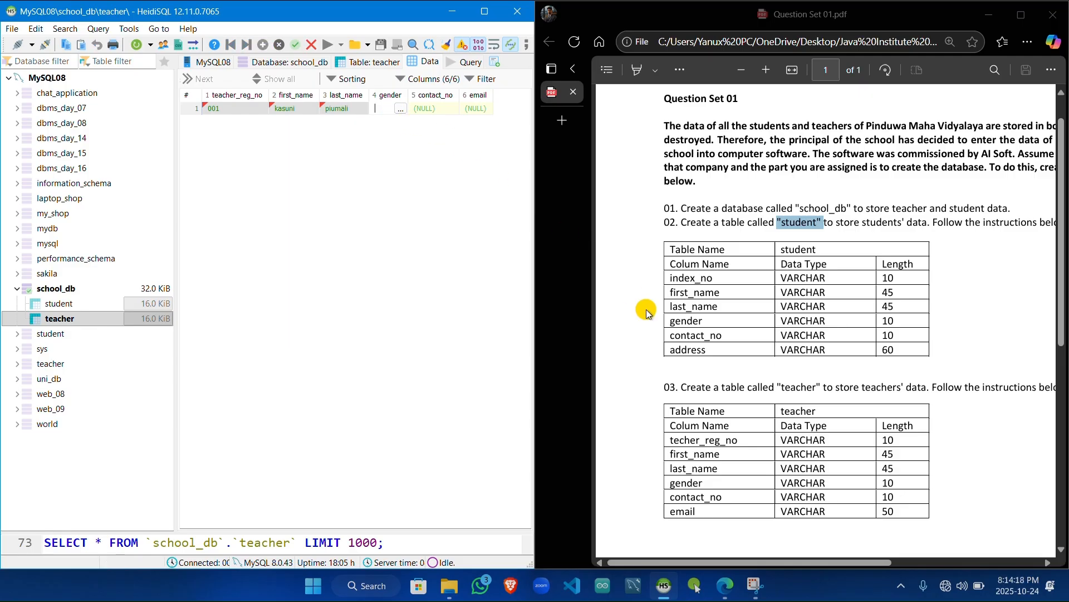
type("female")
double_click(427, 112)
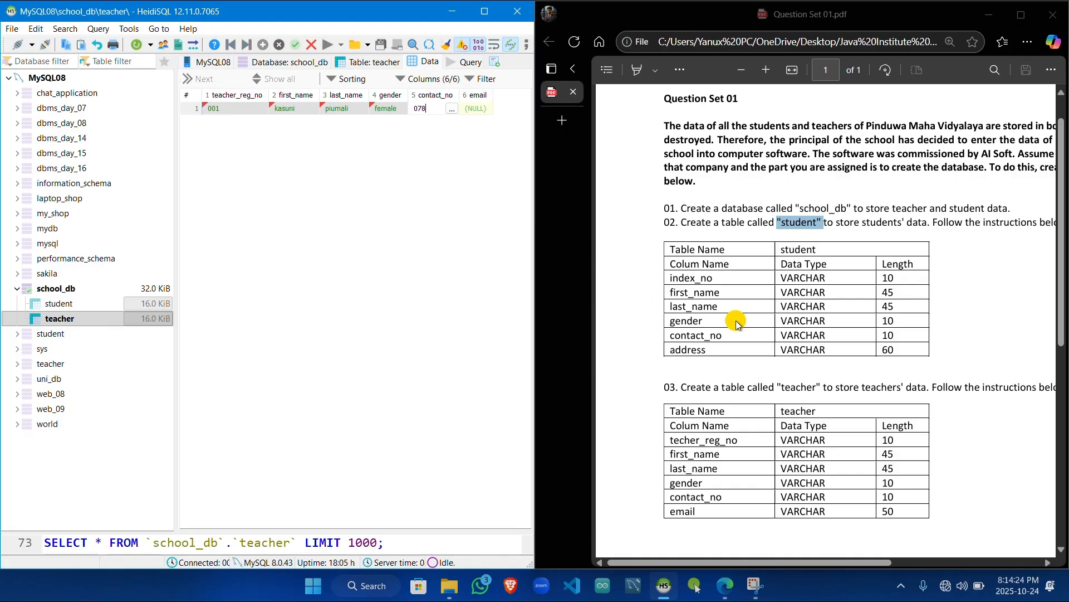
Step: Enter the teacher's e-mail address, save the row, and widen the email column to fit the full address
left_click(480, 111)
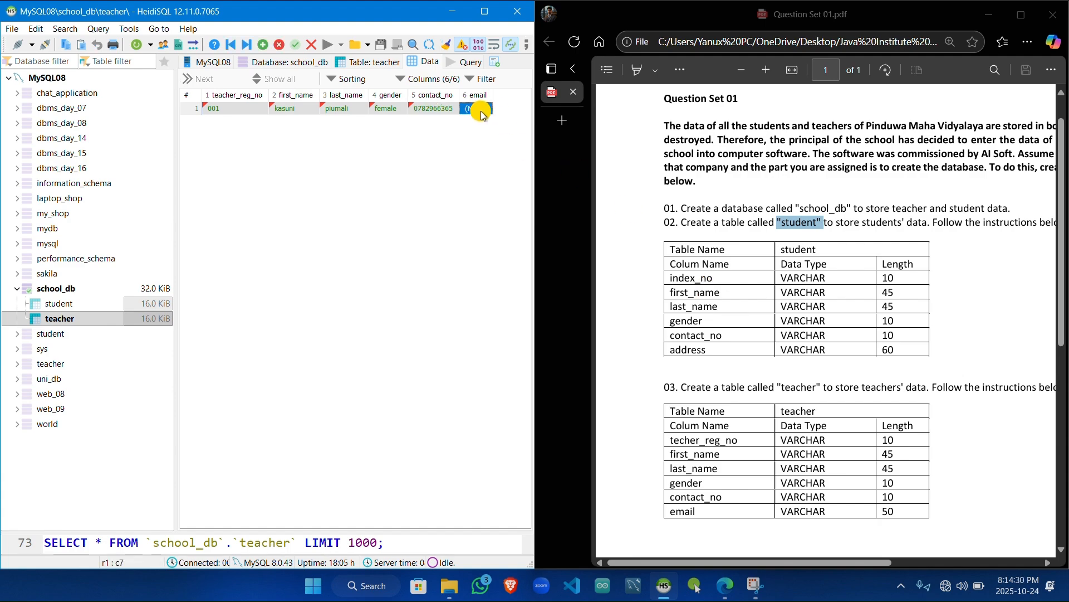
left_click(480, 112)
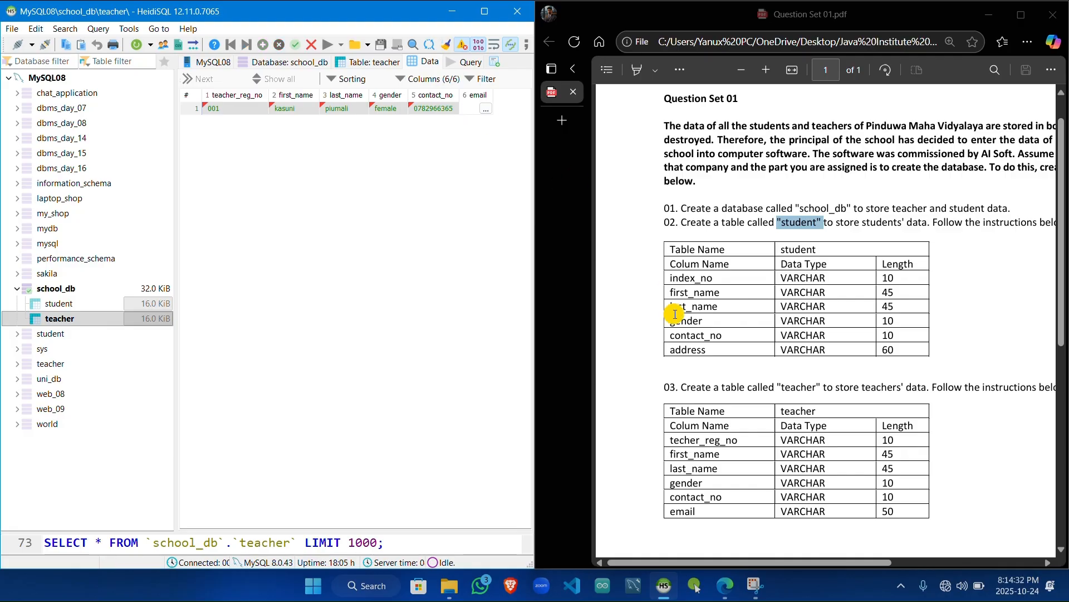
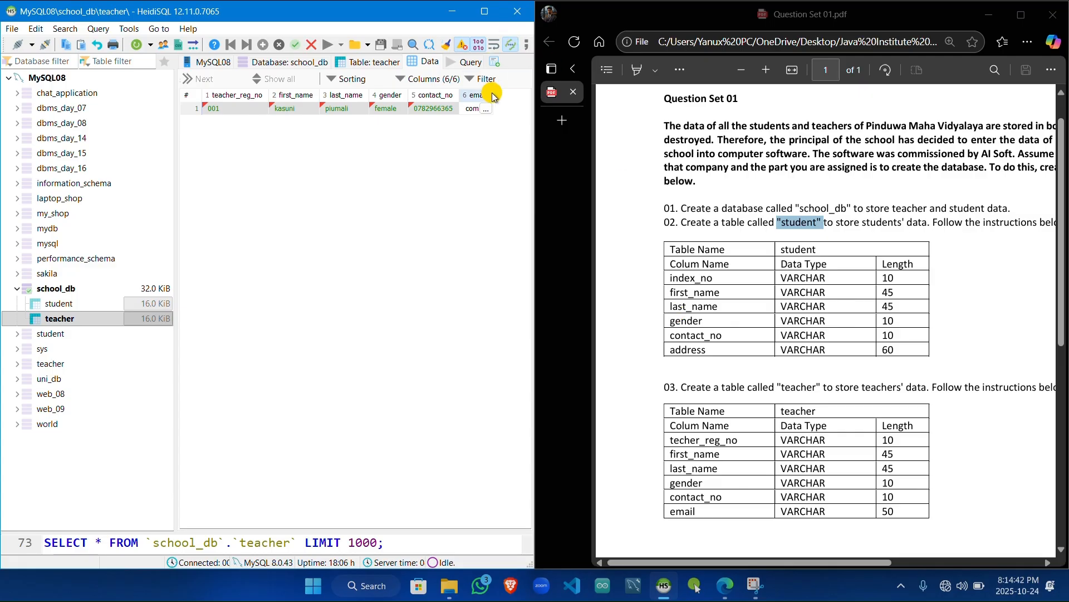
left_click_drag(493, 93, 523, 93)
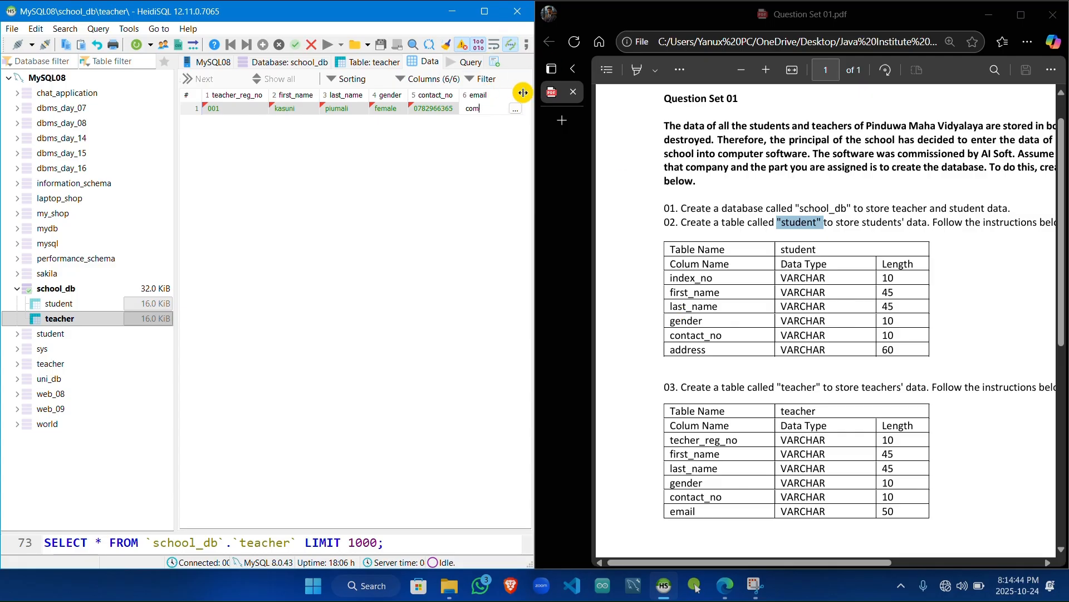
left_click(483, 198)
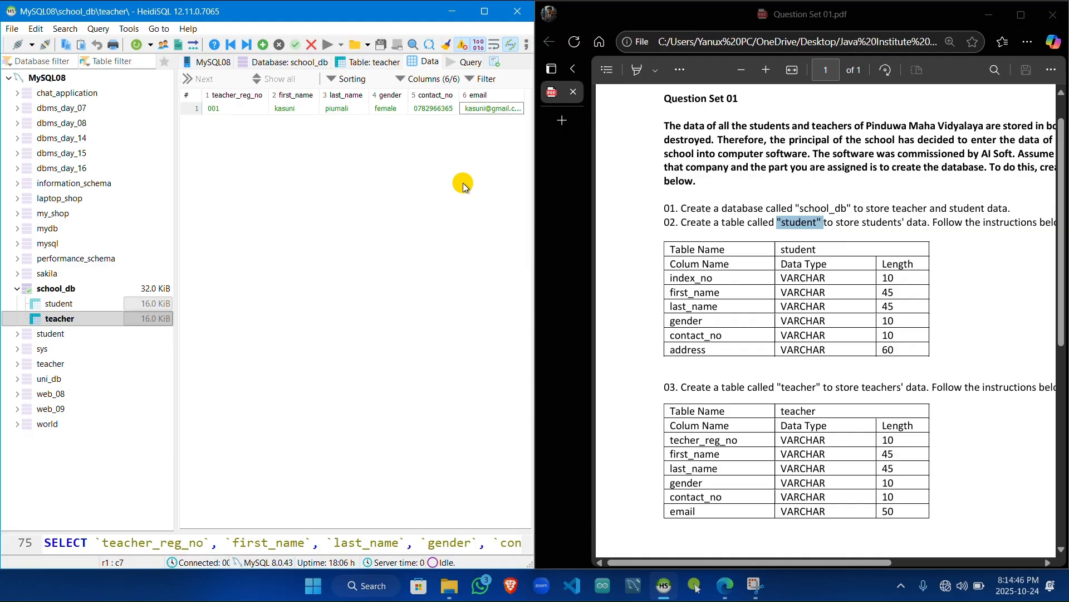
left_click_drag(525, 93, 531, 93)
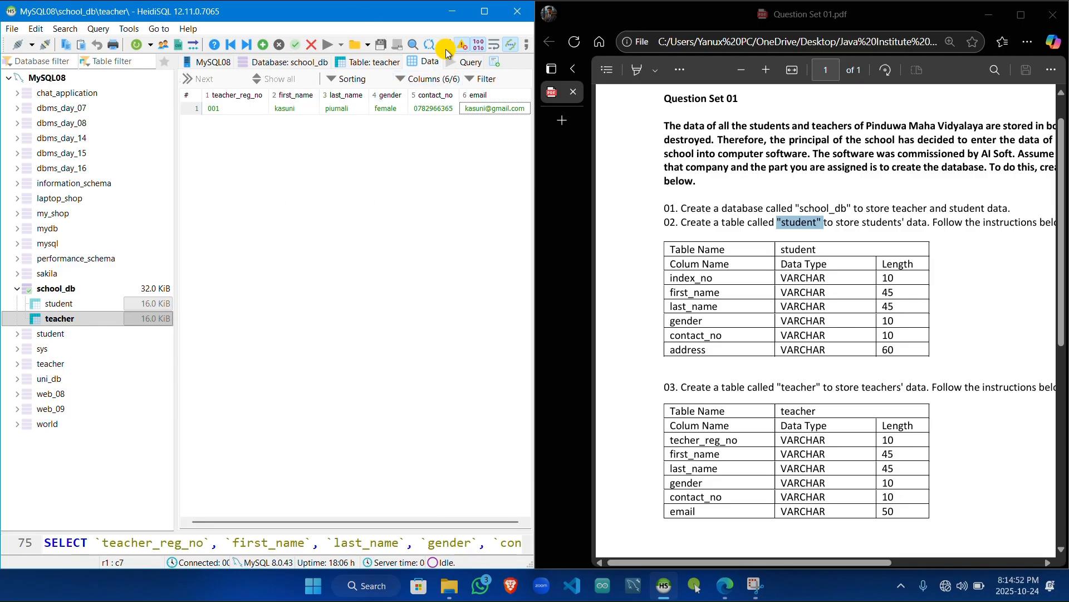
Step: Review the student table's data and the list of tables in school_db
left_click(94, 303)
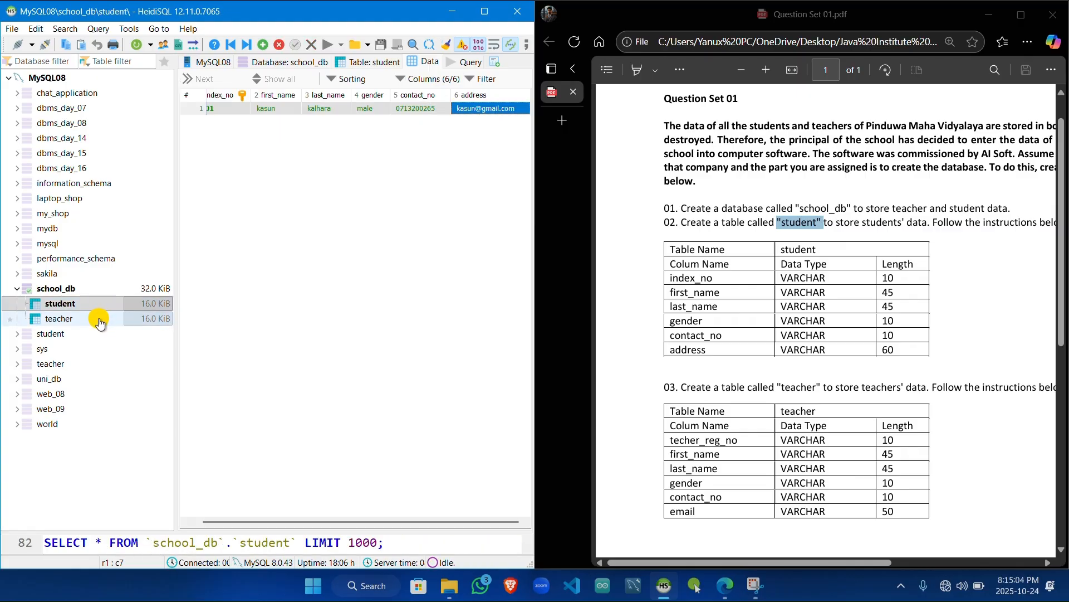
left_click(113, 291)
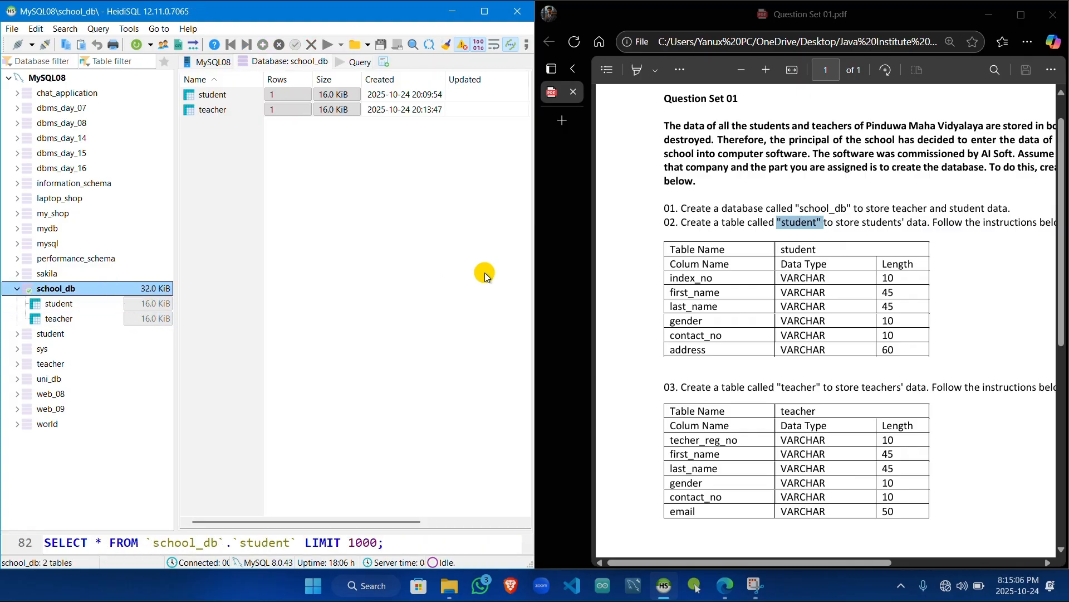